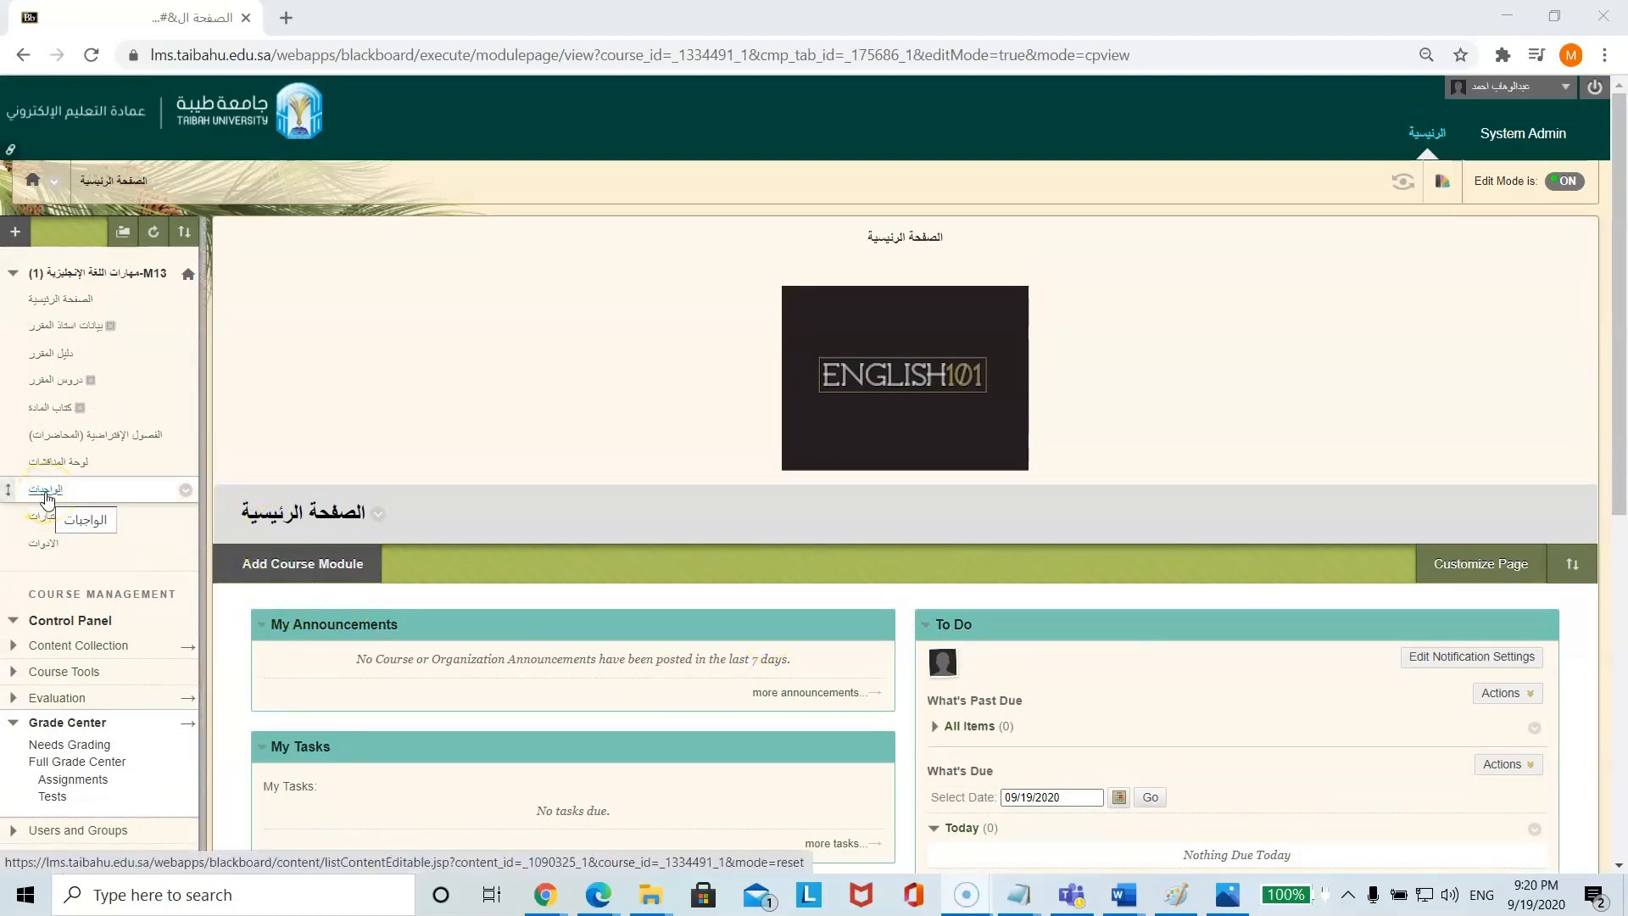
Step: Open Assignment 1 from the ENG101 Writing Portfolio folder in the course's assignments area (الواجبات) for editing
click(45, 492)
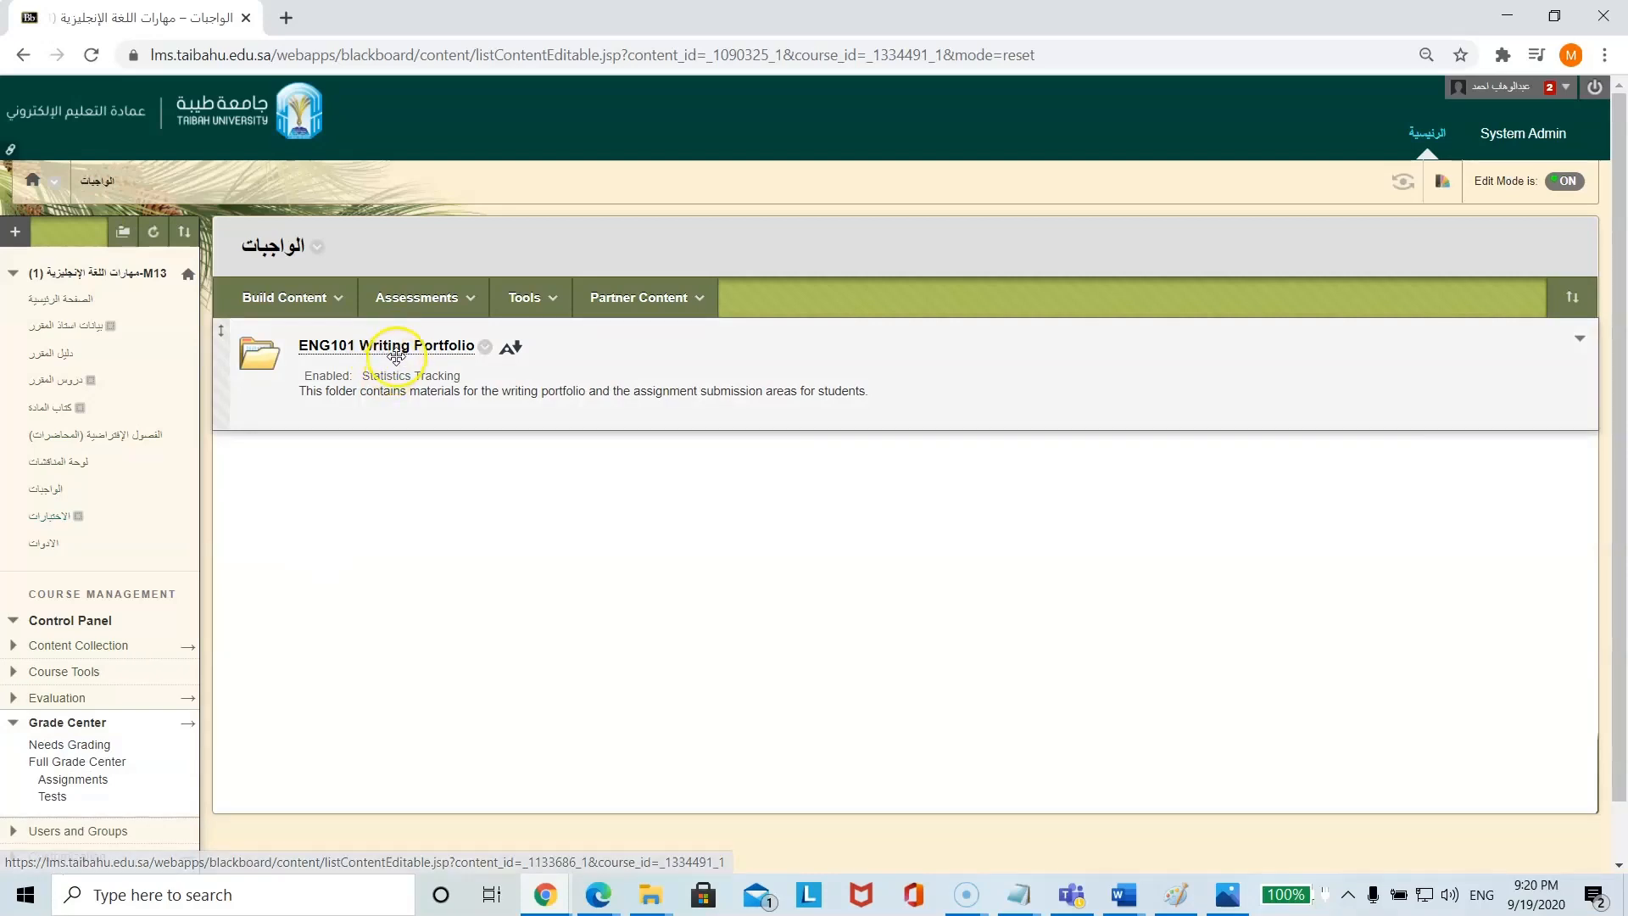
click(390, 351)
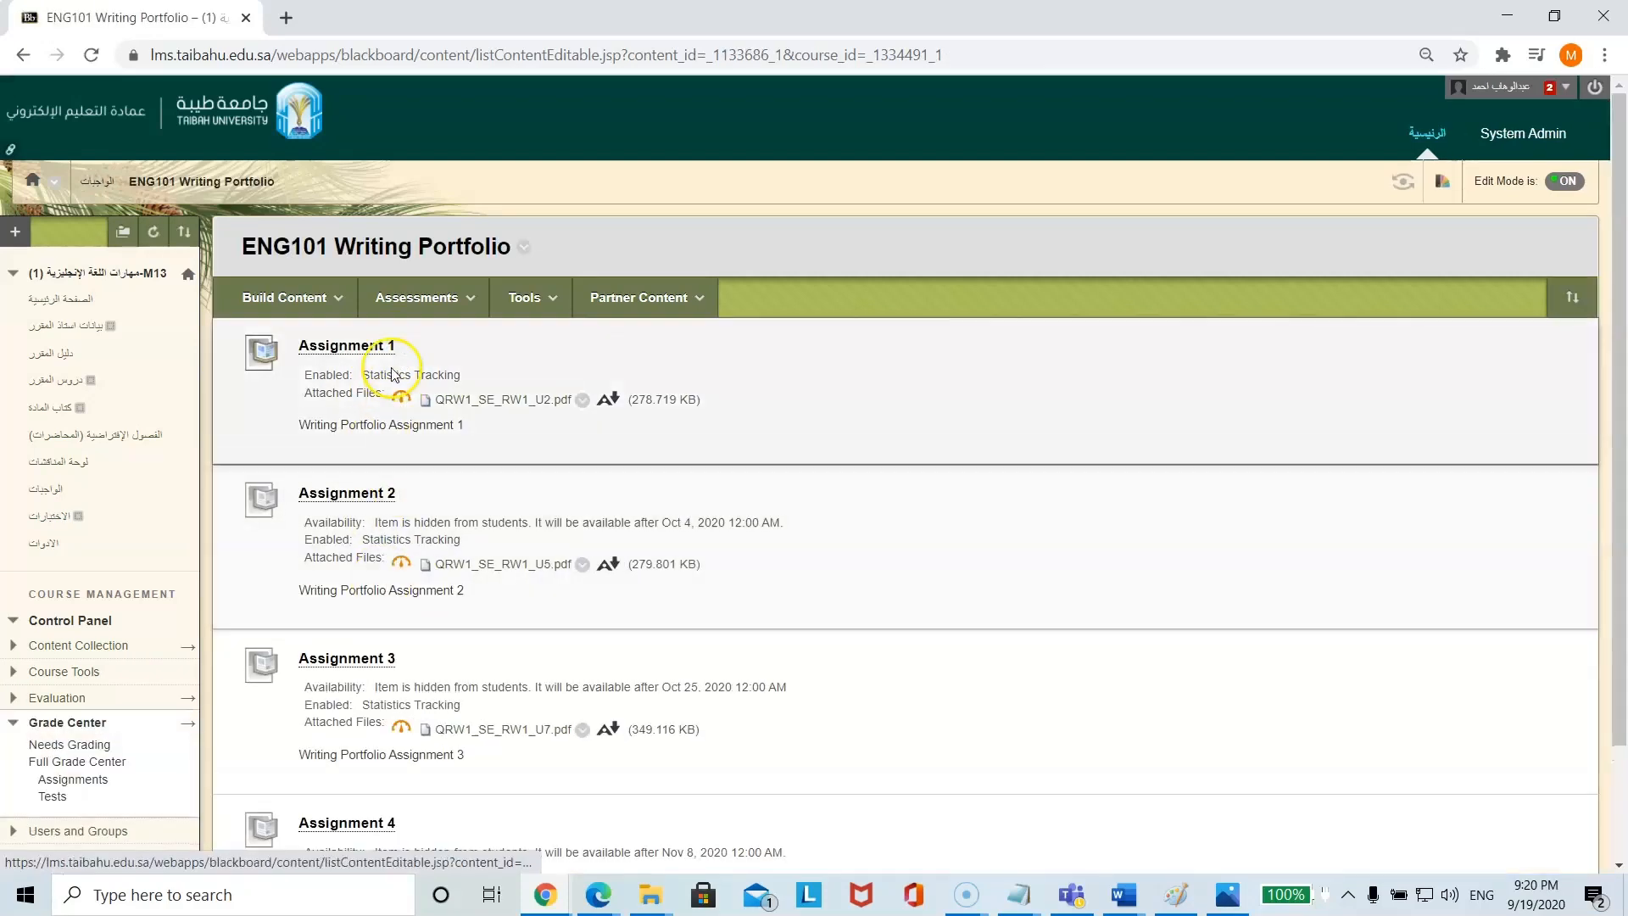
scroll(403, 690, up, 1)
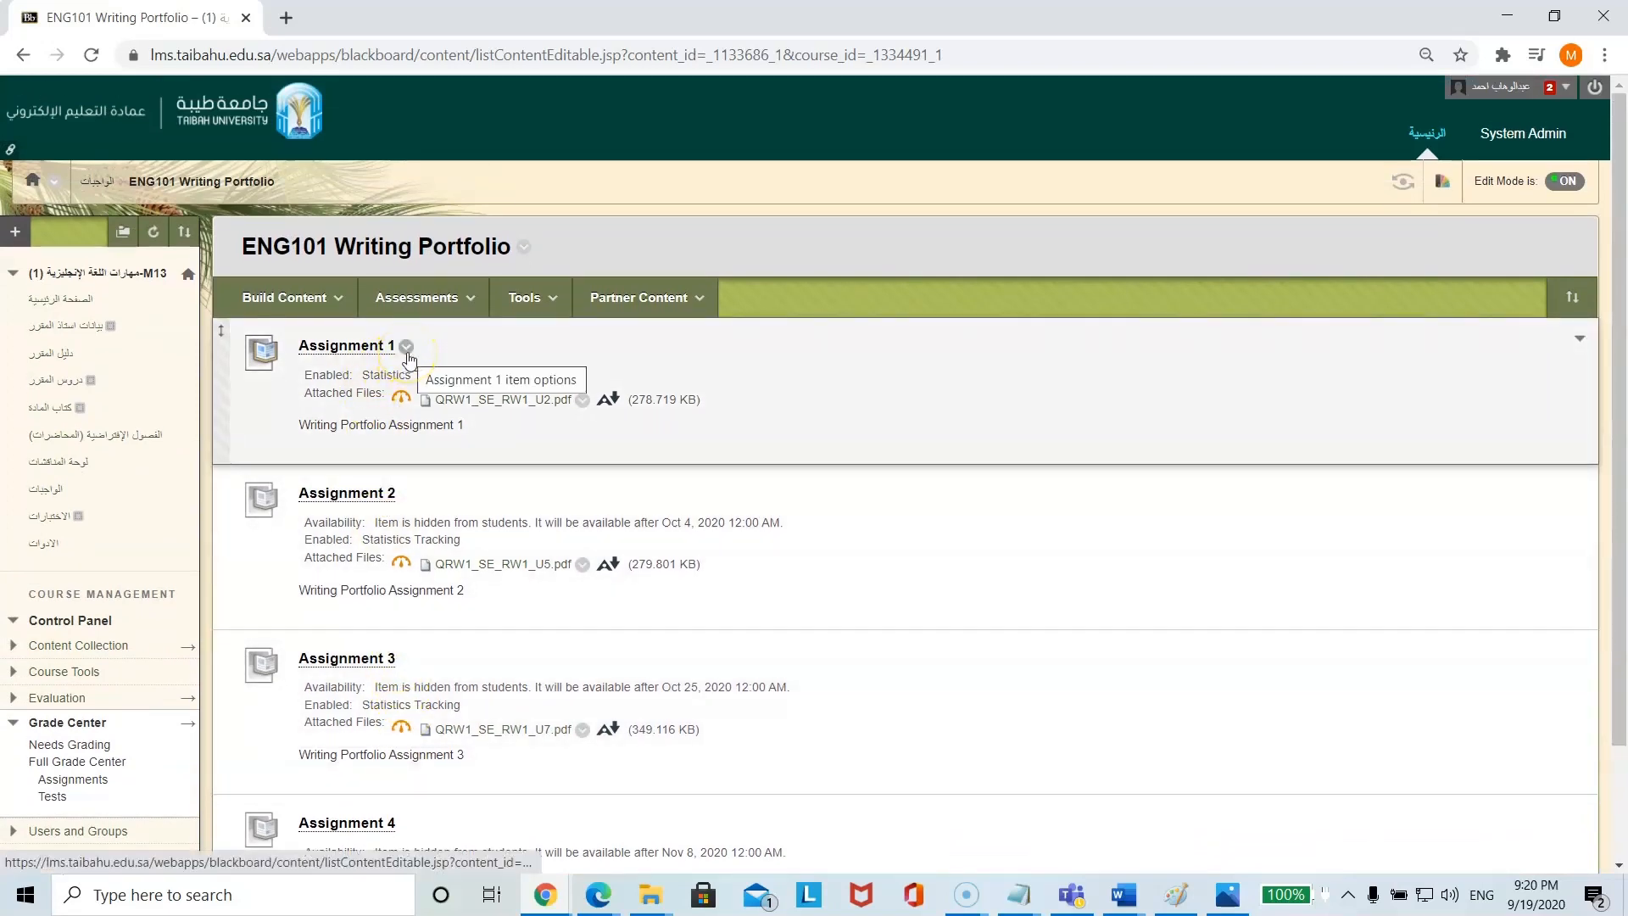
click(407, 348)
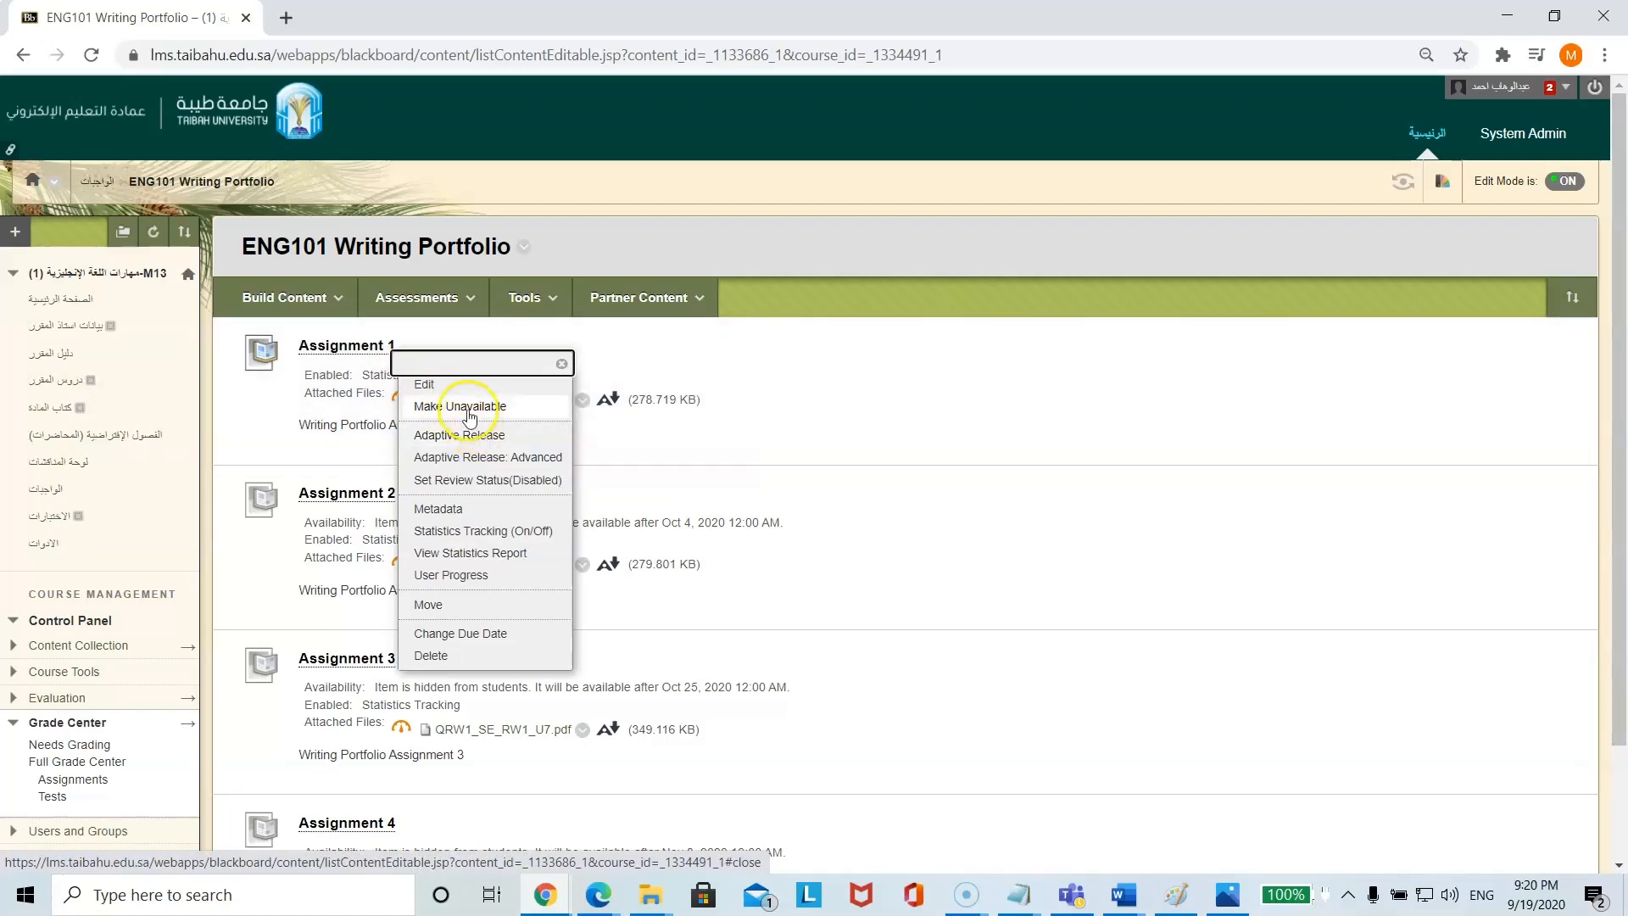
click(438, 391)
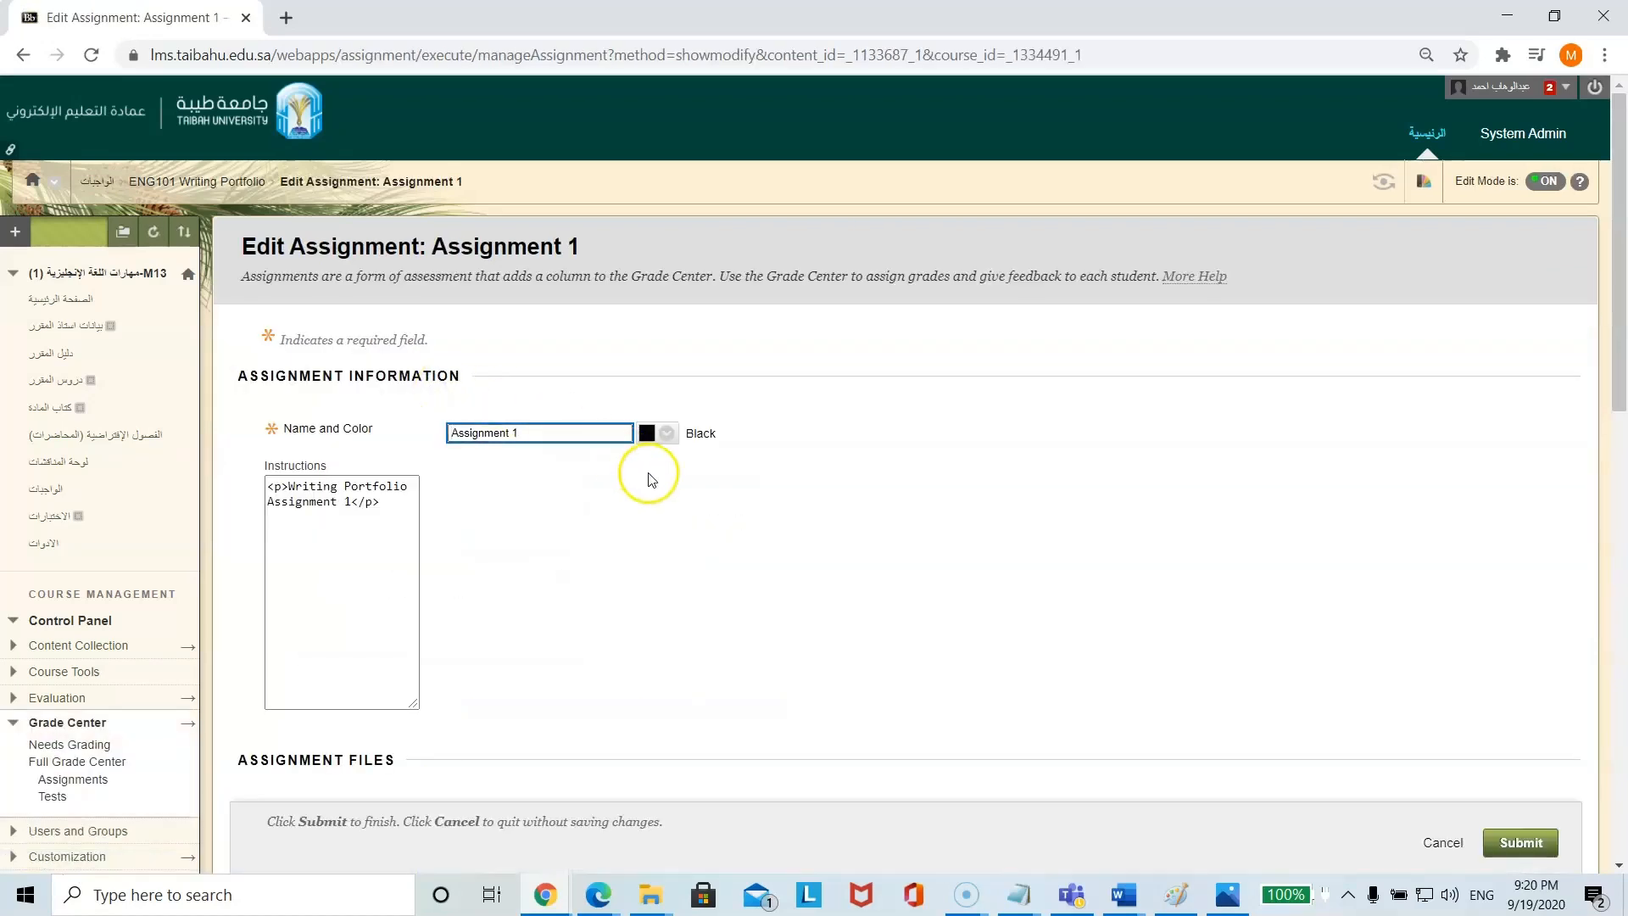
Step: Open the ENG101 Writing Rubric associated with Assignment 1's grading for editing
scroll(655, 471, down, 3)
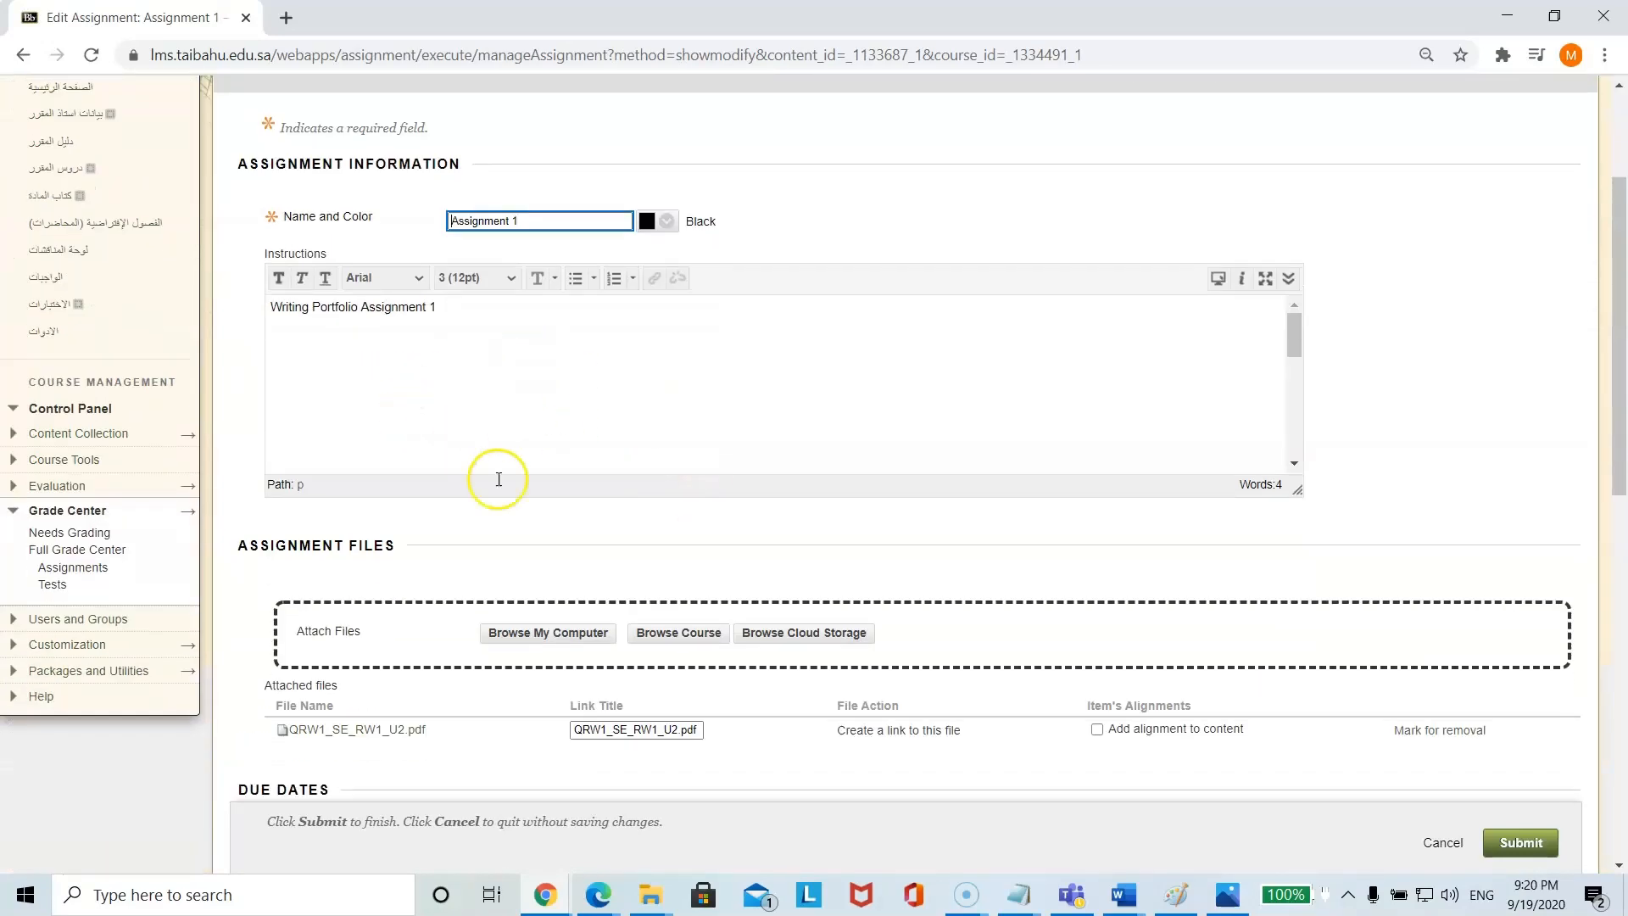
scroll(509, 488, down, 2)
scroll(475, 509, down, 1)
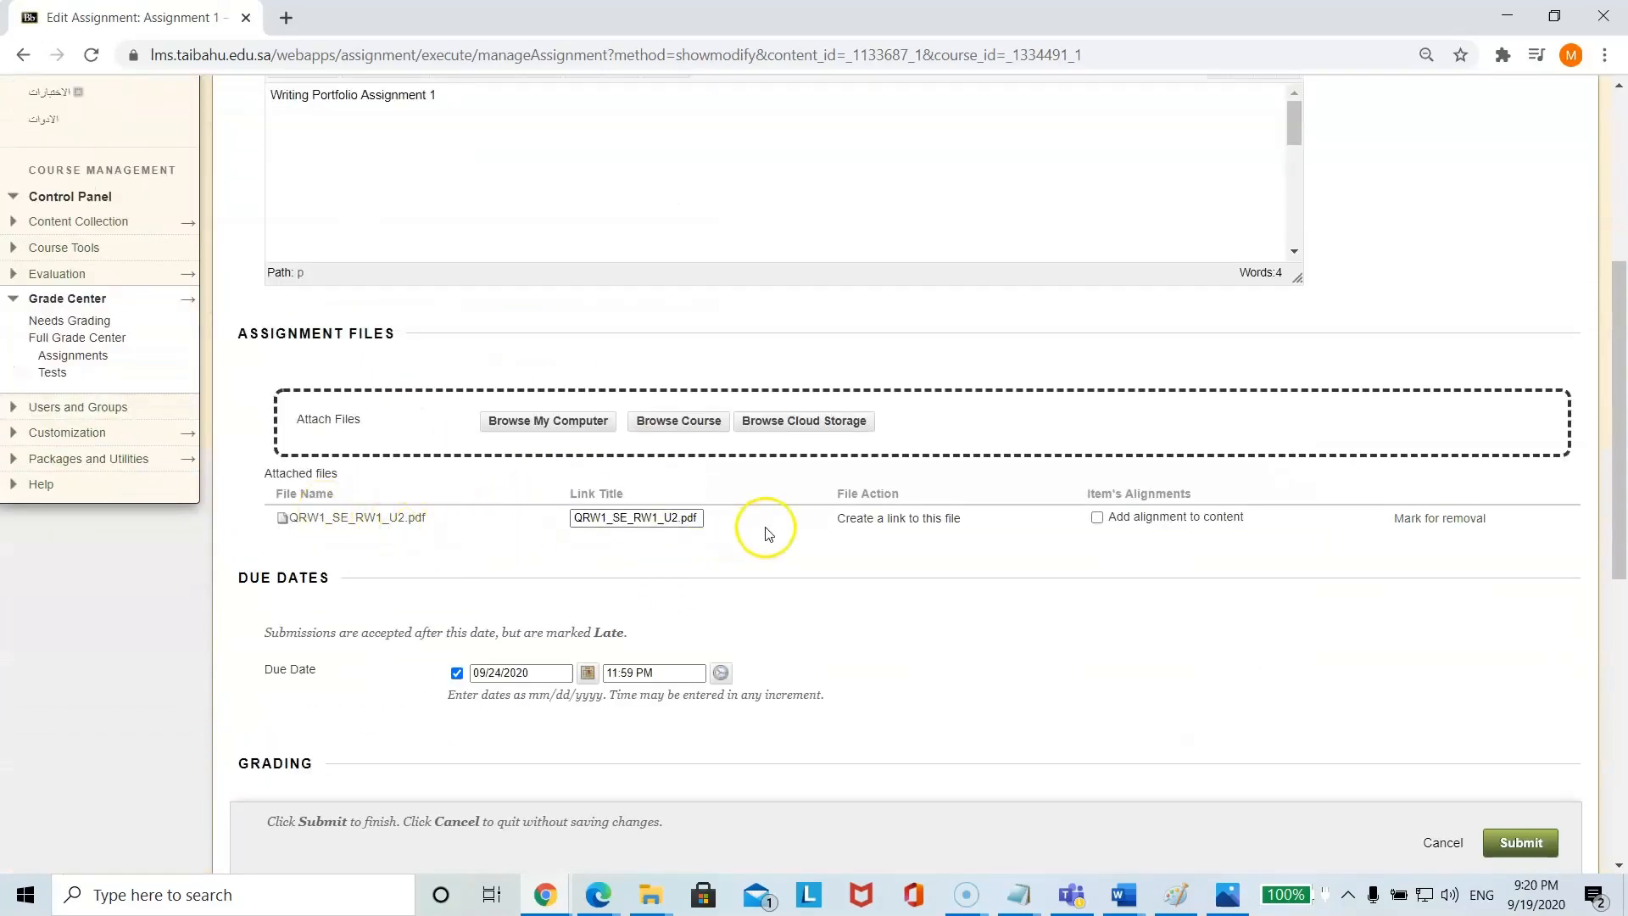
scroll(762, 532, down, 3)
scroll(761, 532, down, 3)
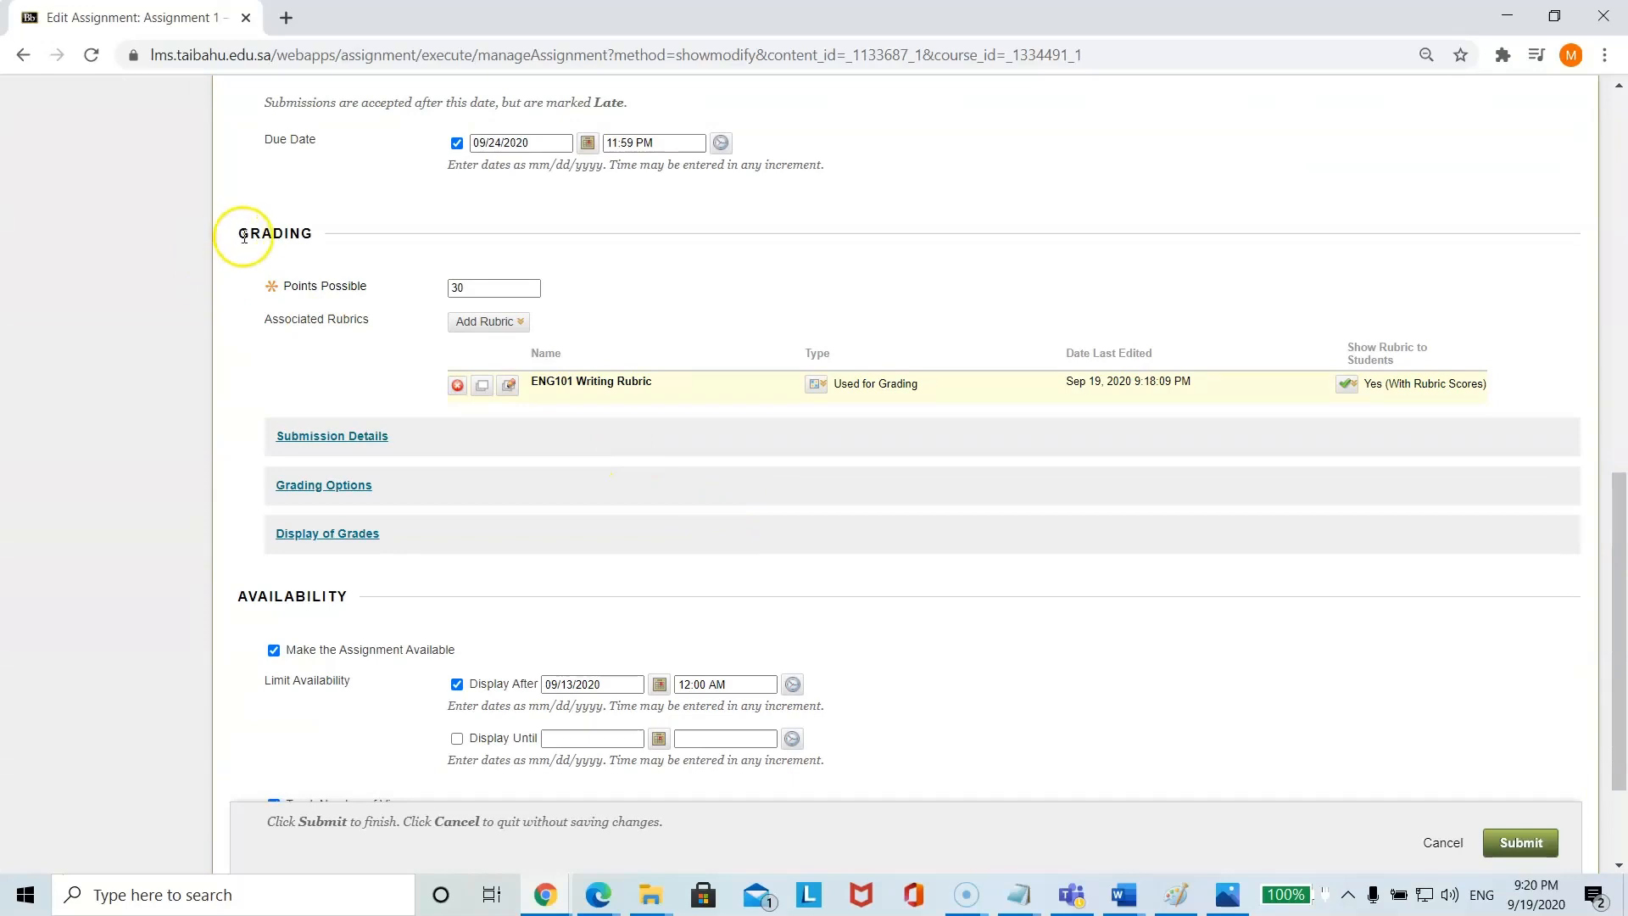
click(509, 387)
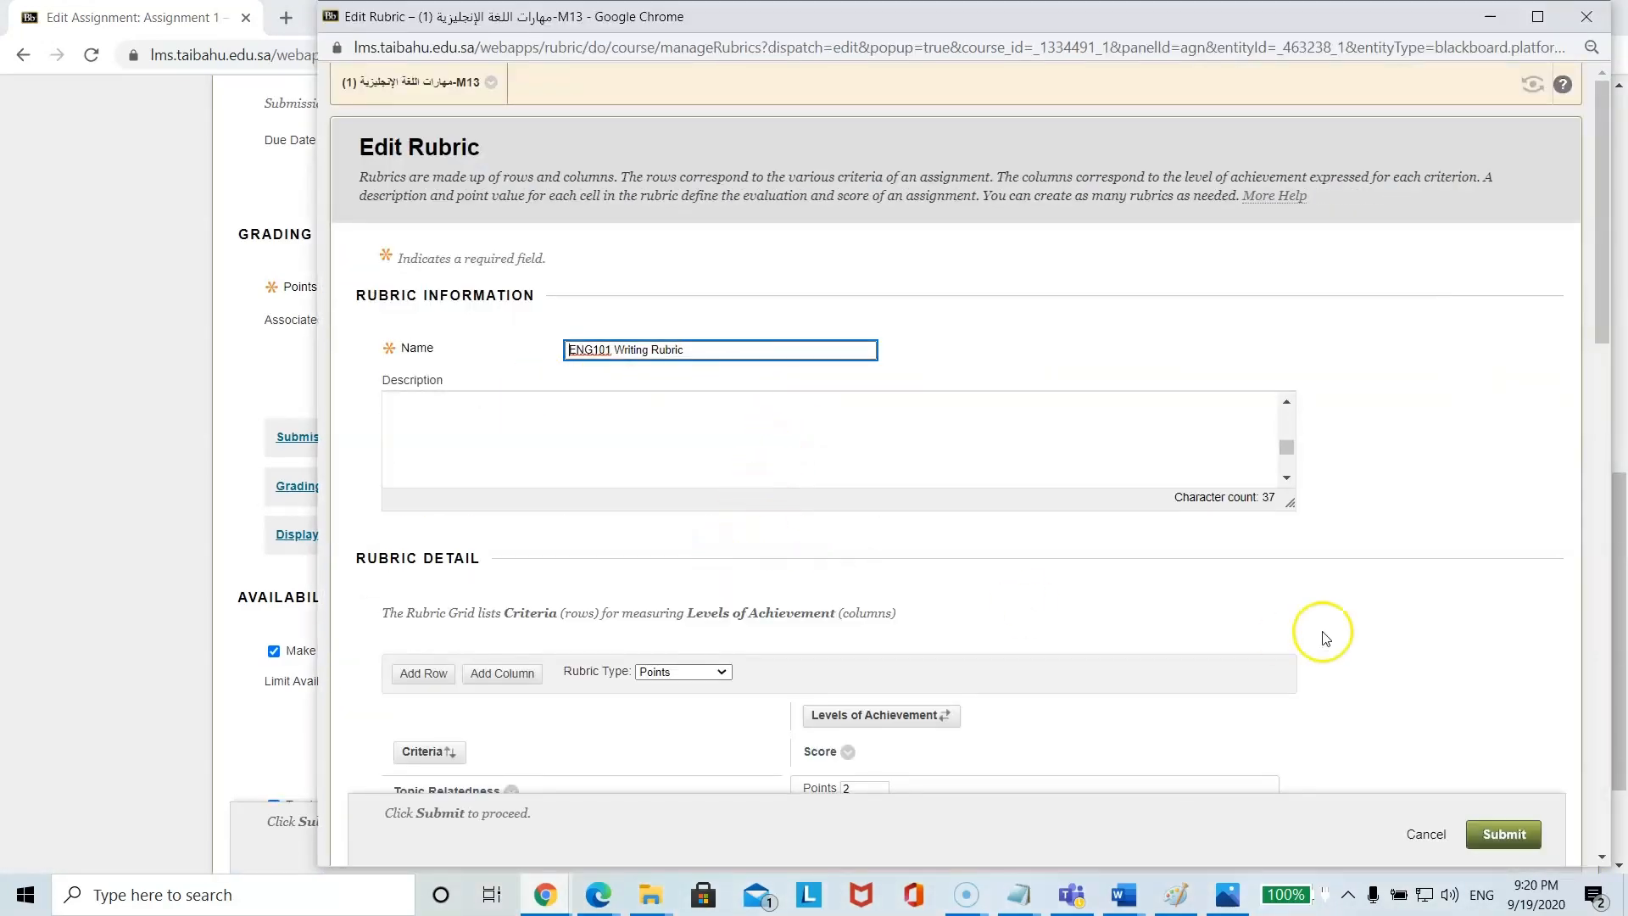
Step: Change the rubric type to Point Range
scroll(1397, 601, down, 4)
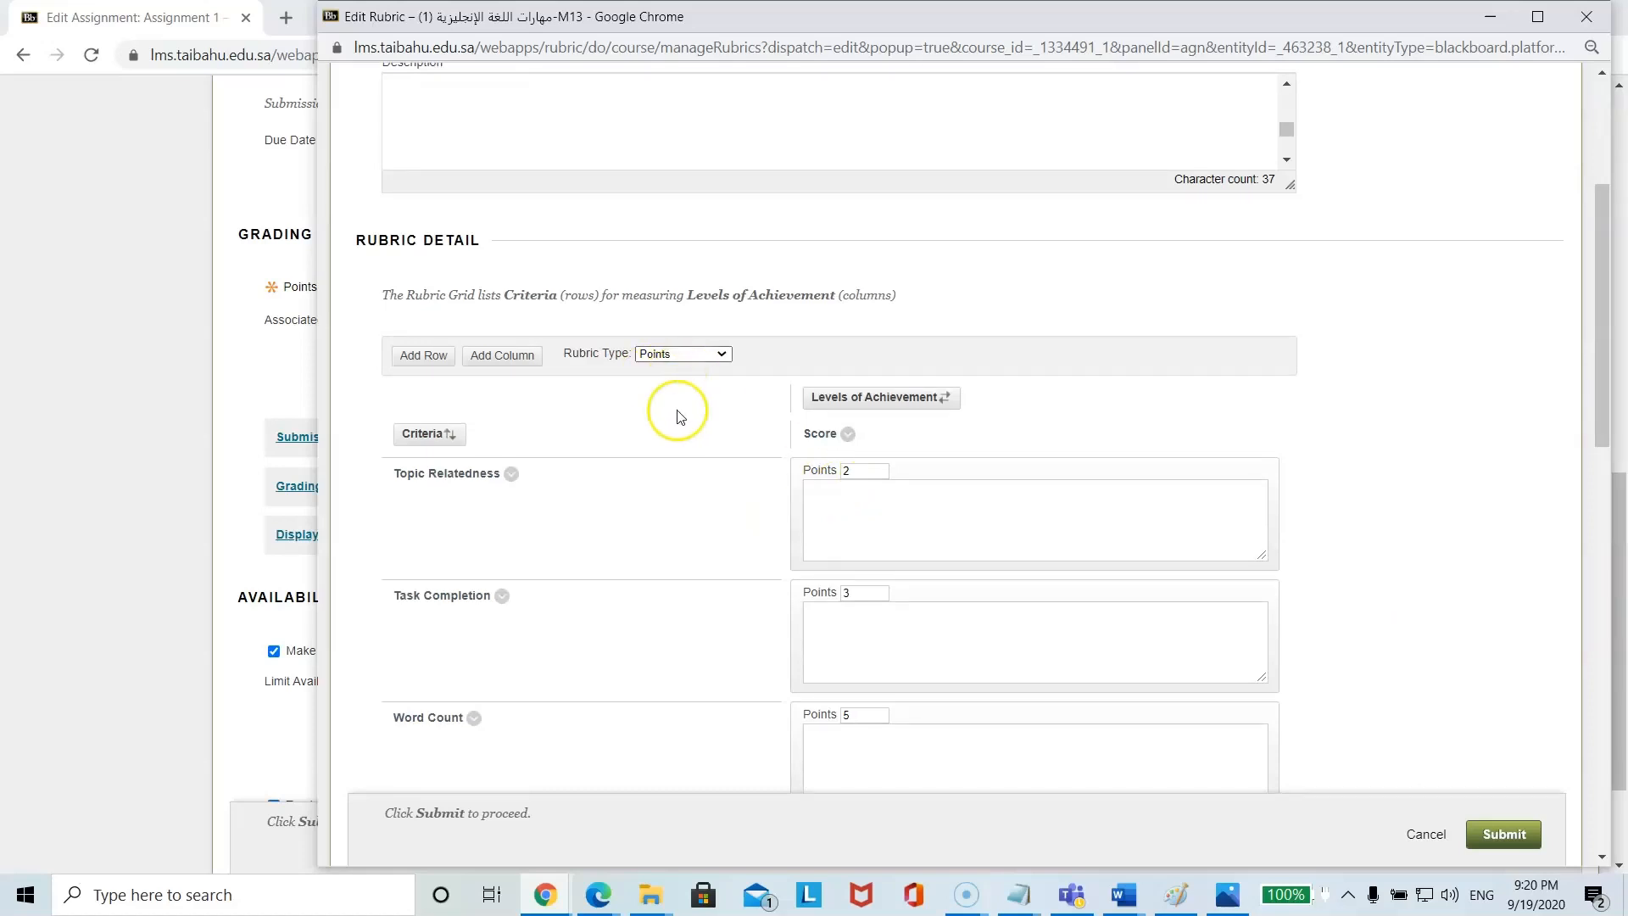
click(721, 353)
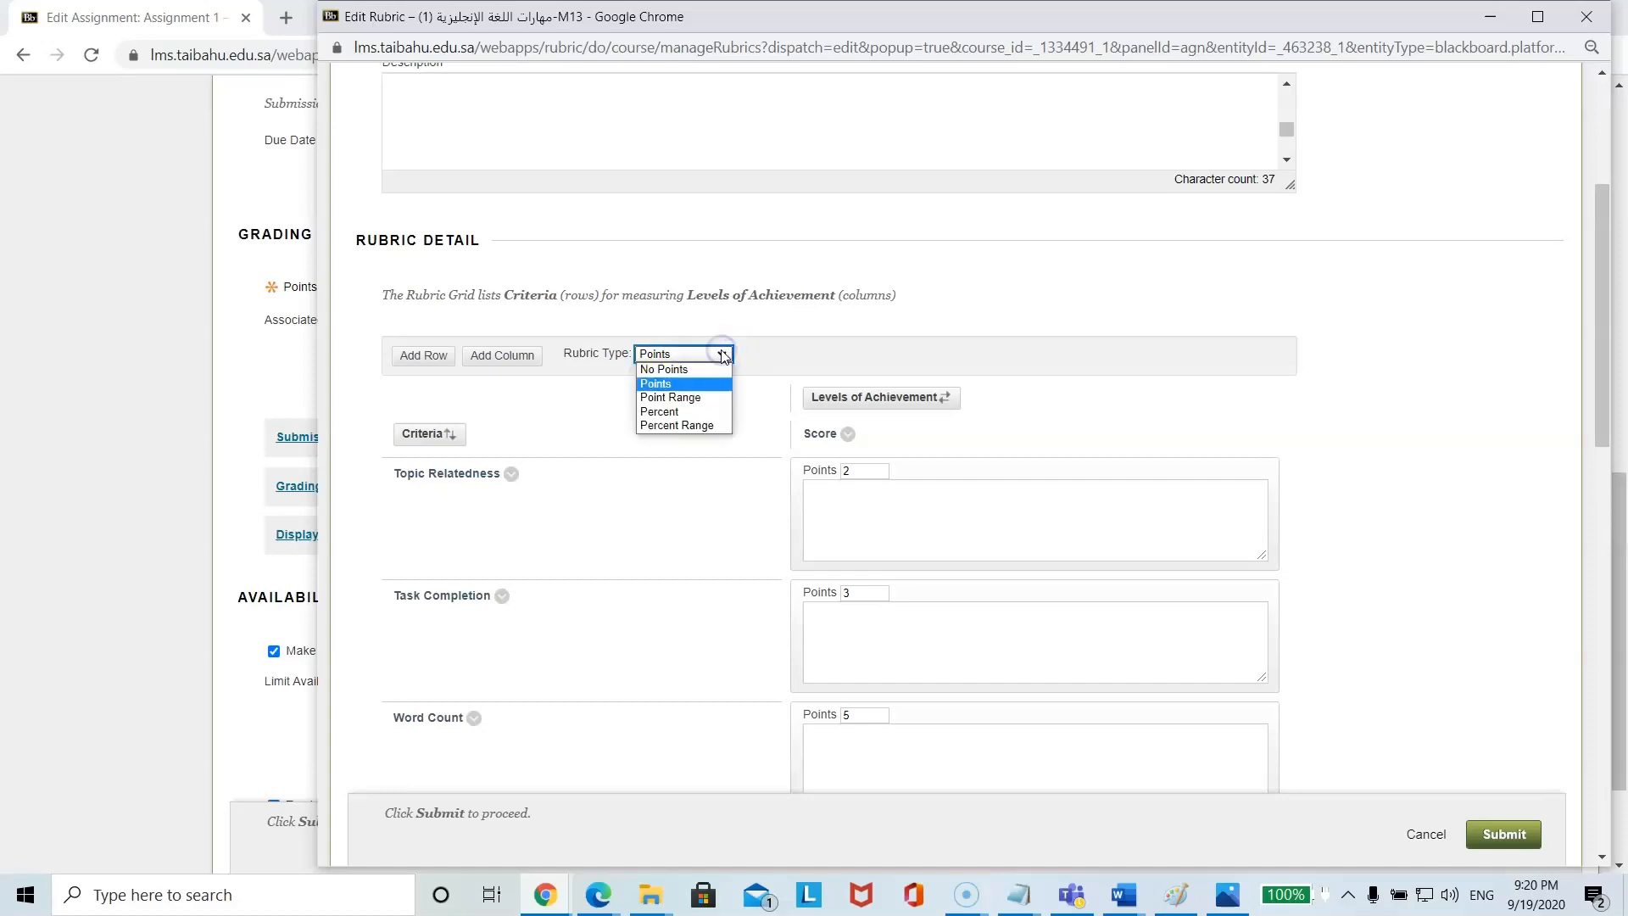
click(707, 398)
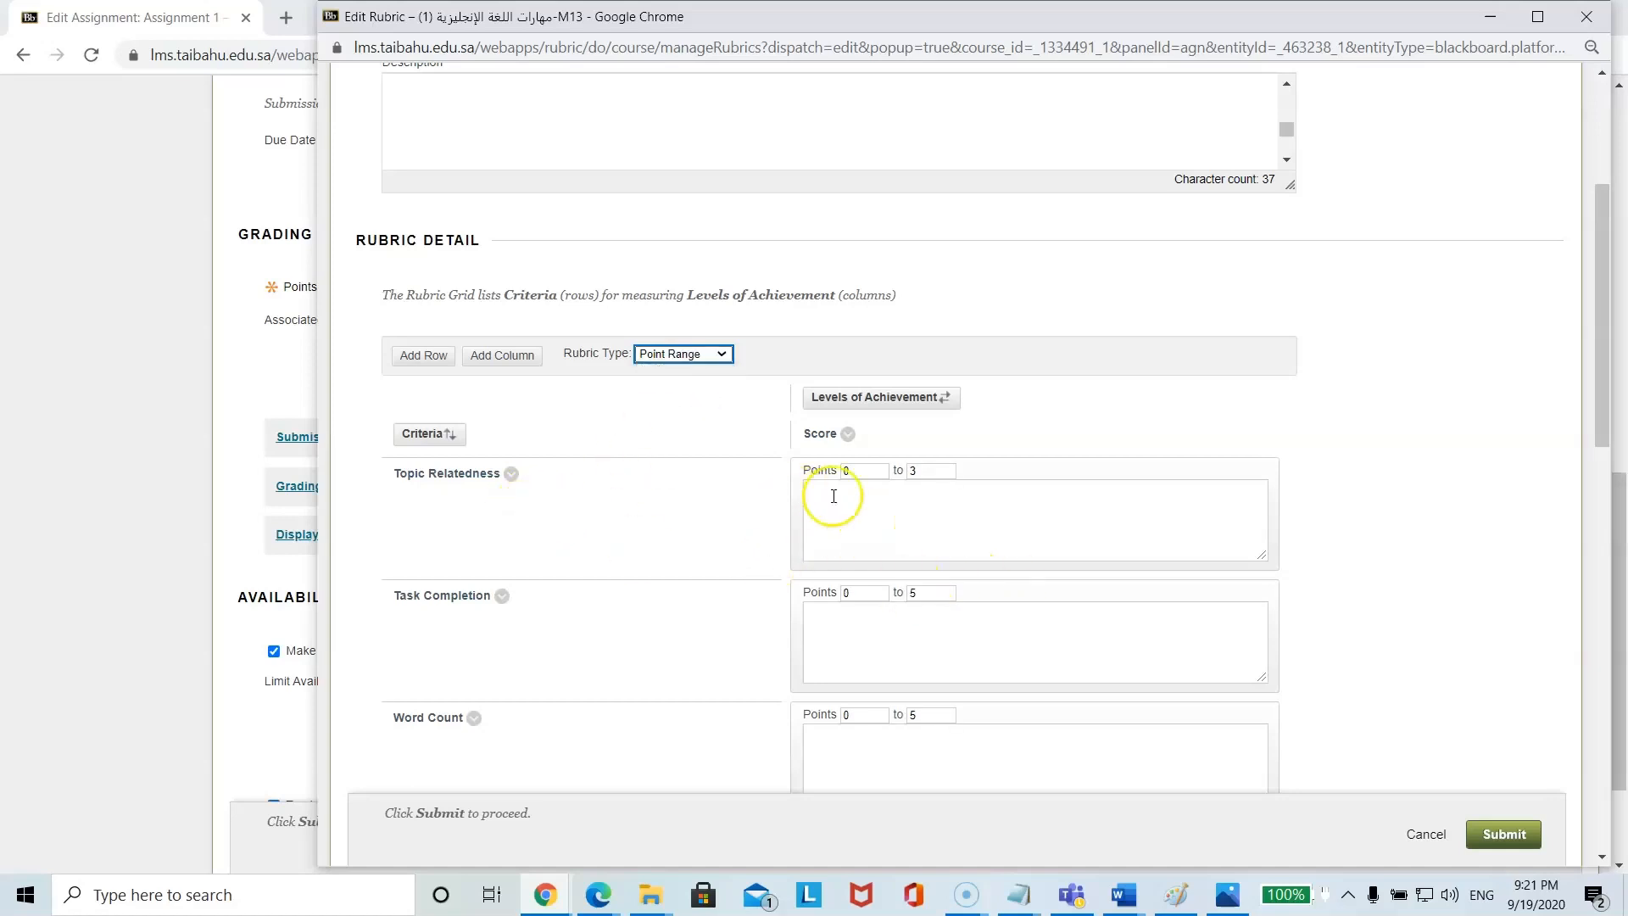
Step: Set the maximum points to 2 for Topic Relatedness and 3 for Task Completion
click(1321, 510)
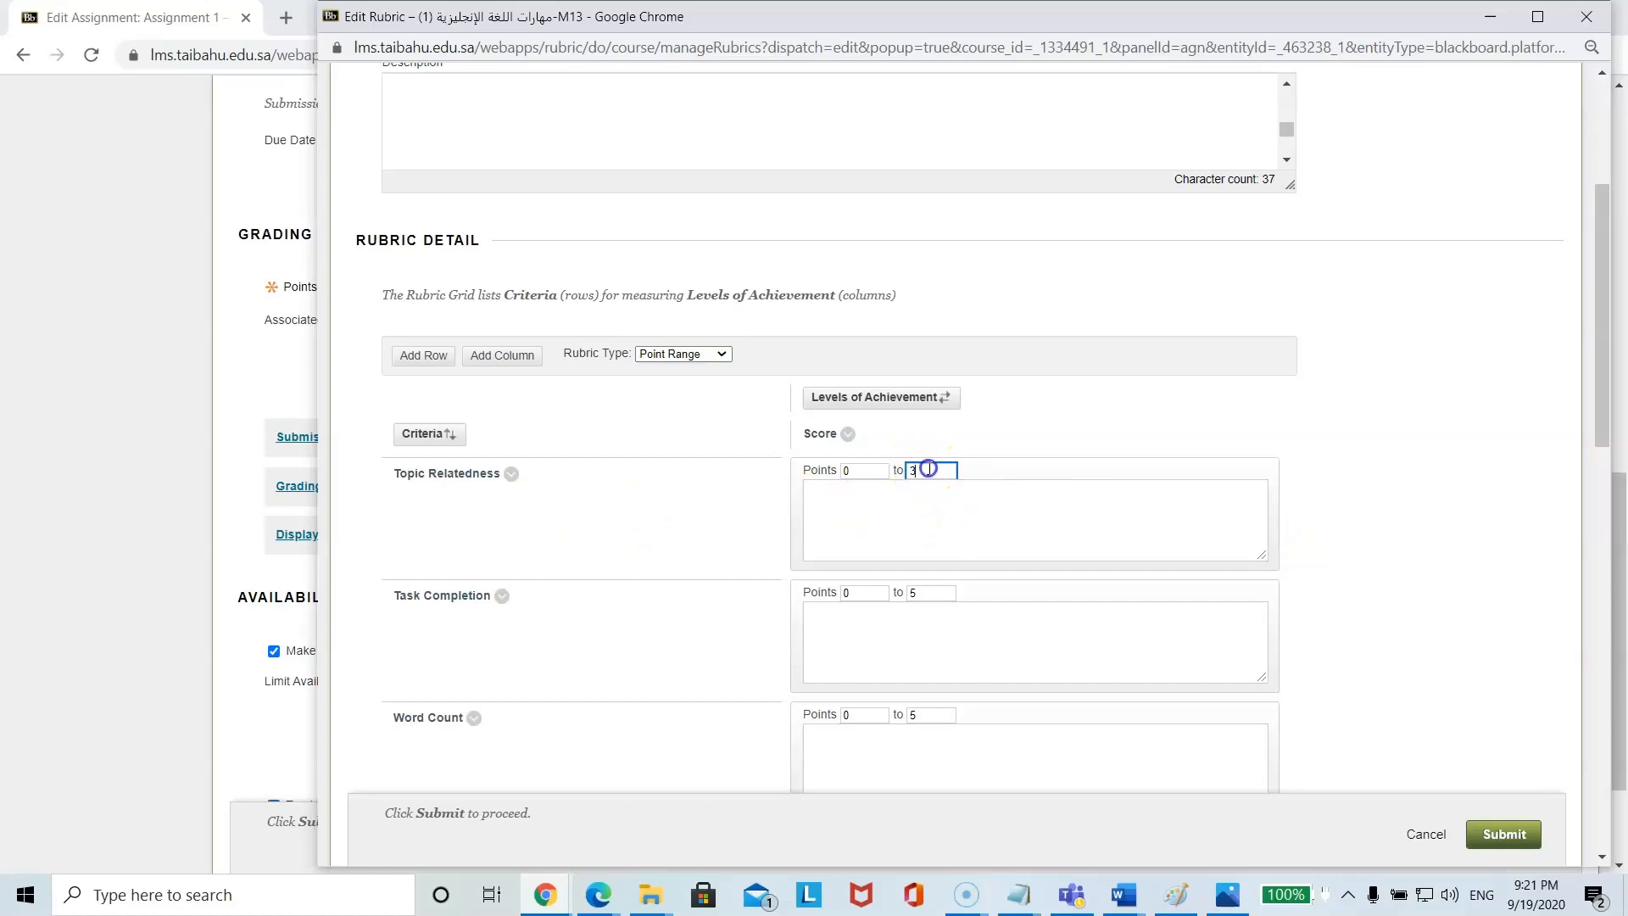
text(2)
scroll(1366, 531, down, 3)
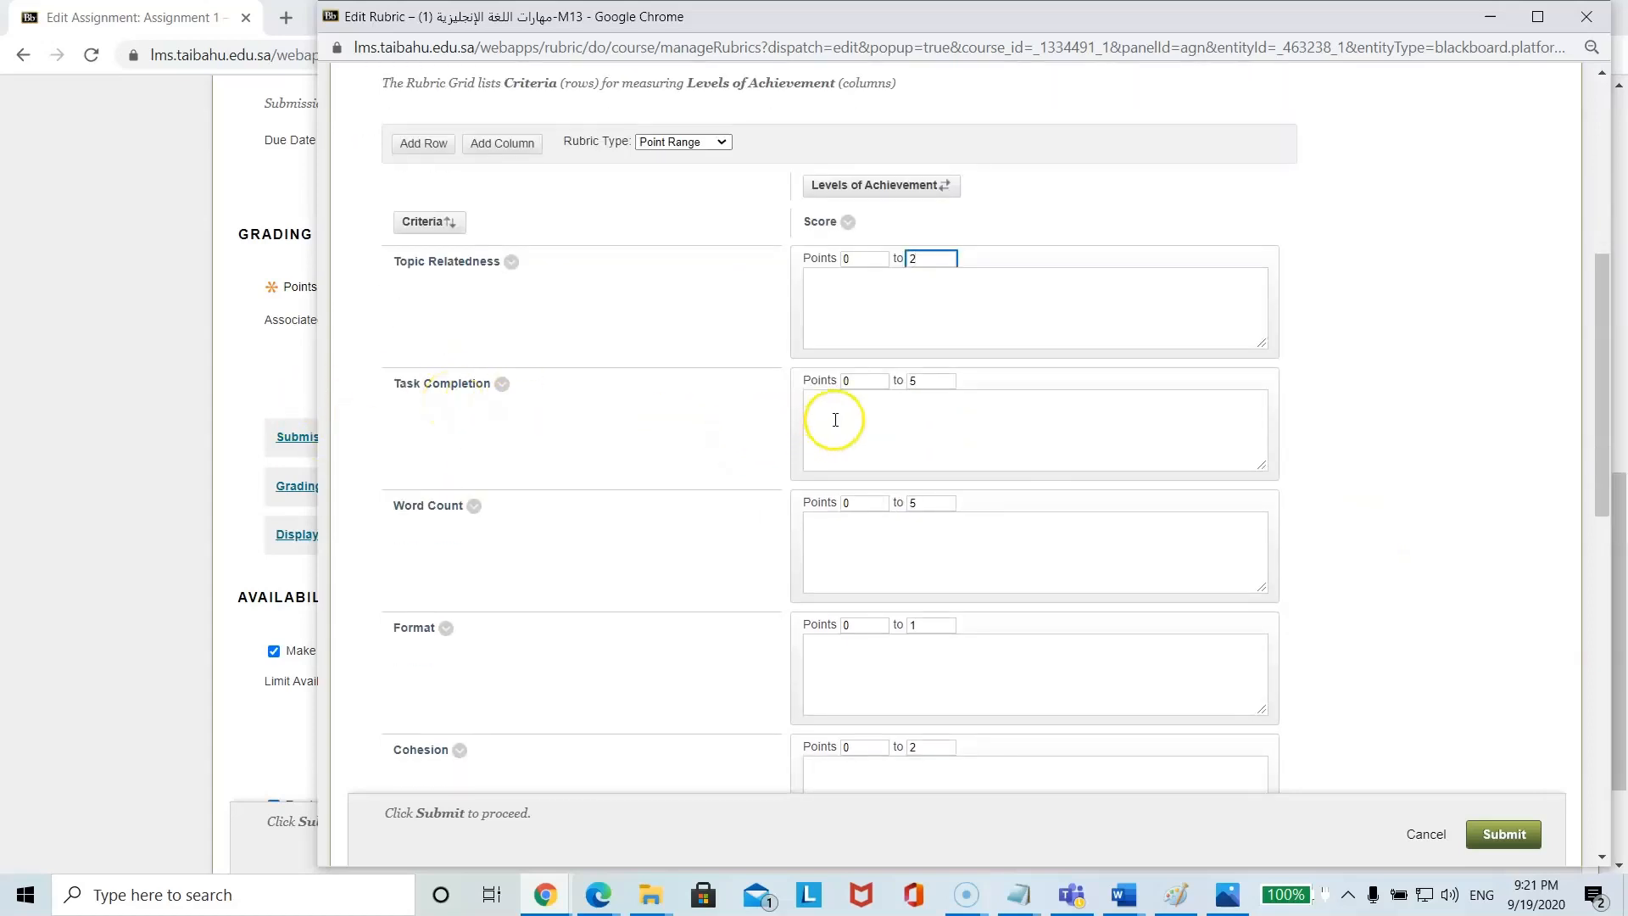
drag(932, 380, 881, 380)
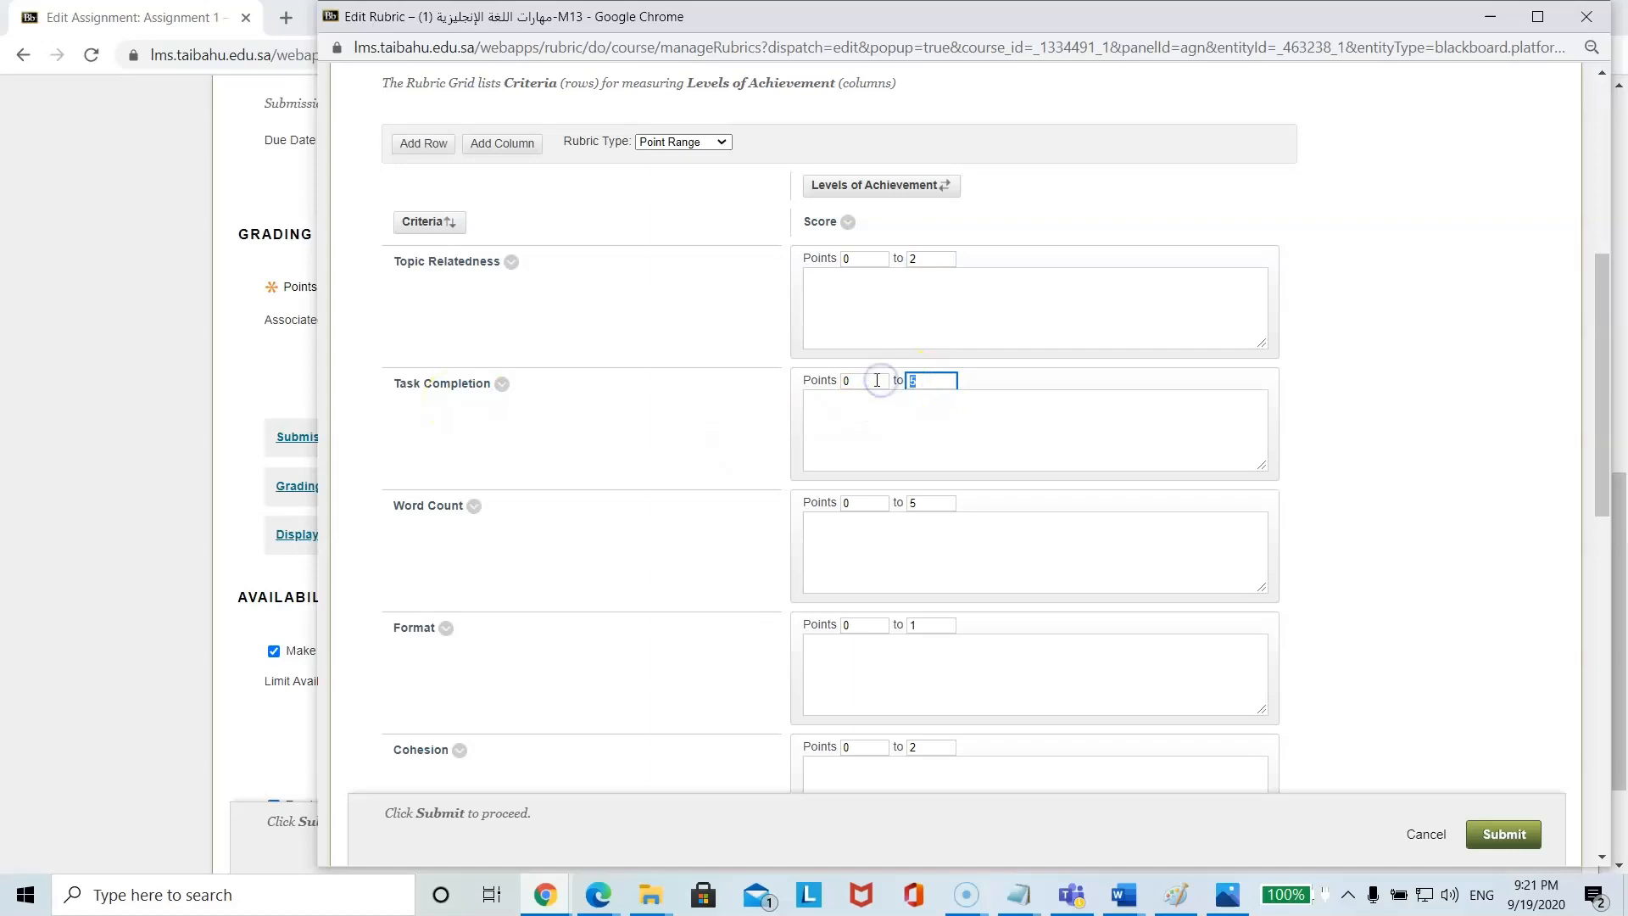
click(1383, 478)
Step: Set the maximum points to 1 for Cohesion and 2 for Coherence
scroll(1383, 479, down, 1)
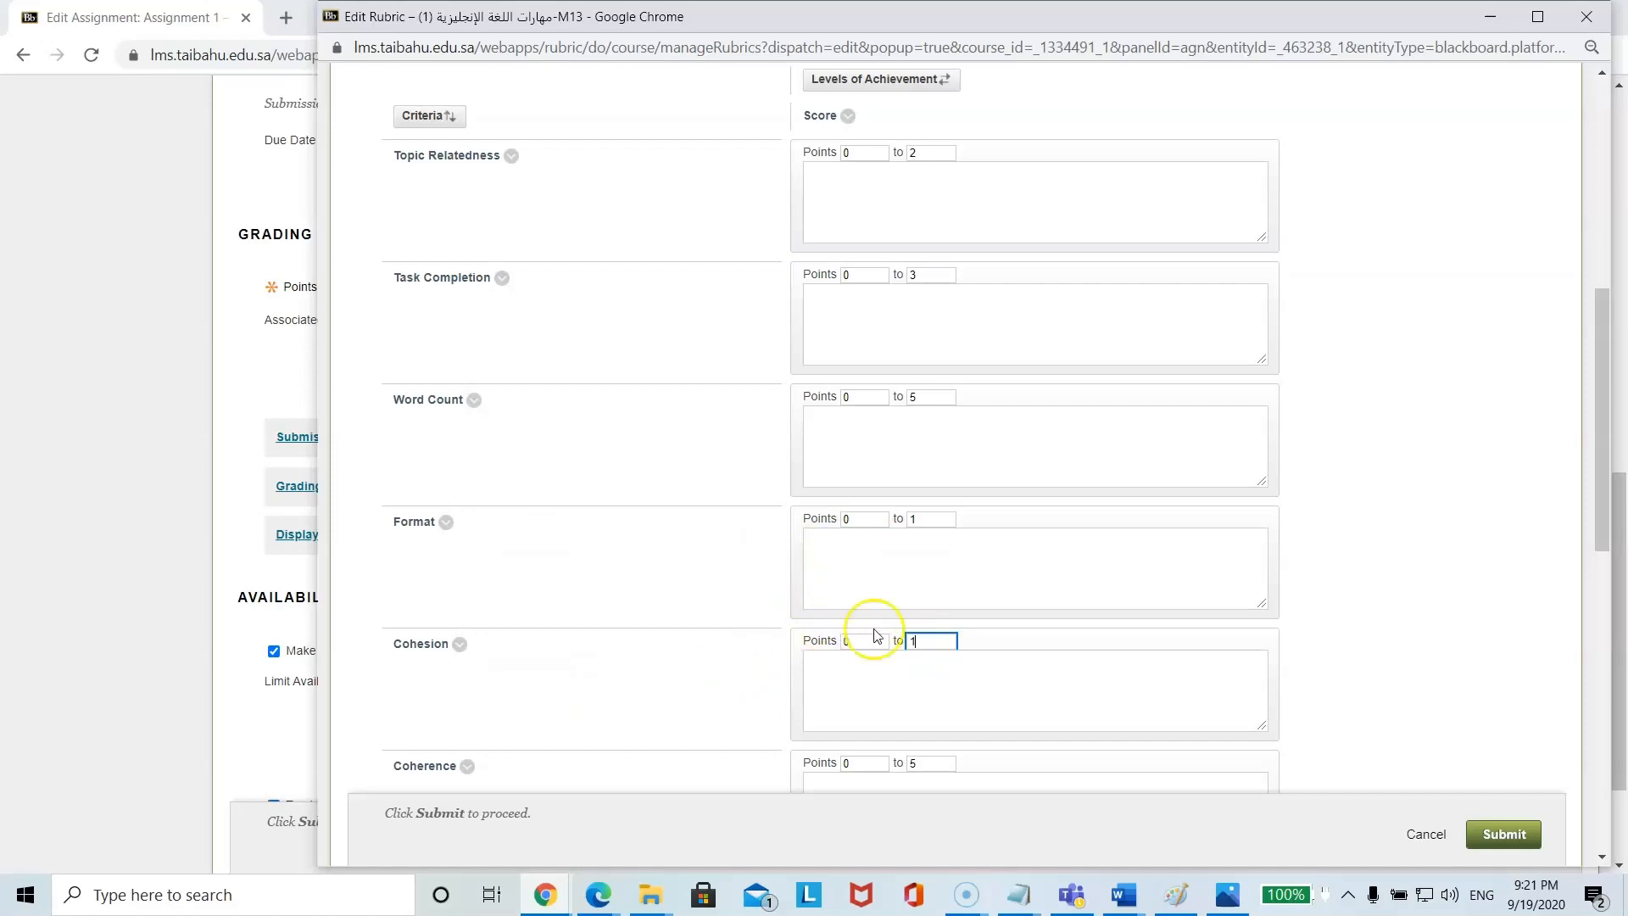
click(1460, 611)
scroll(1460, 614, down, 3)
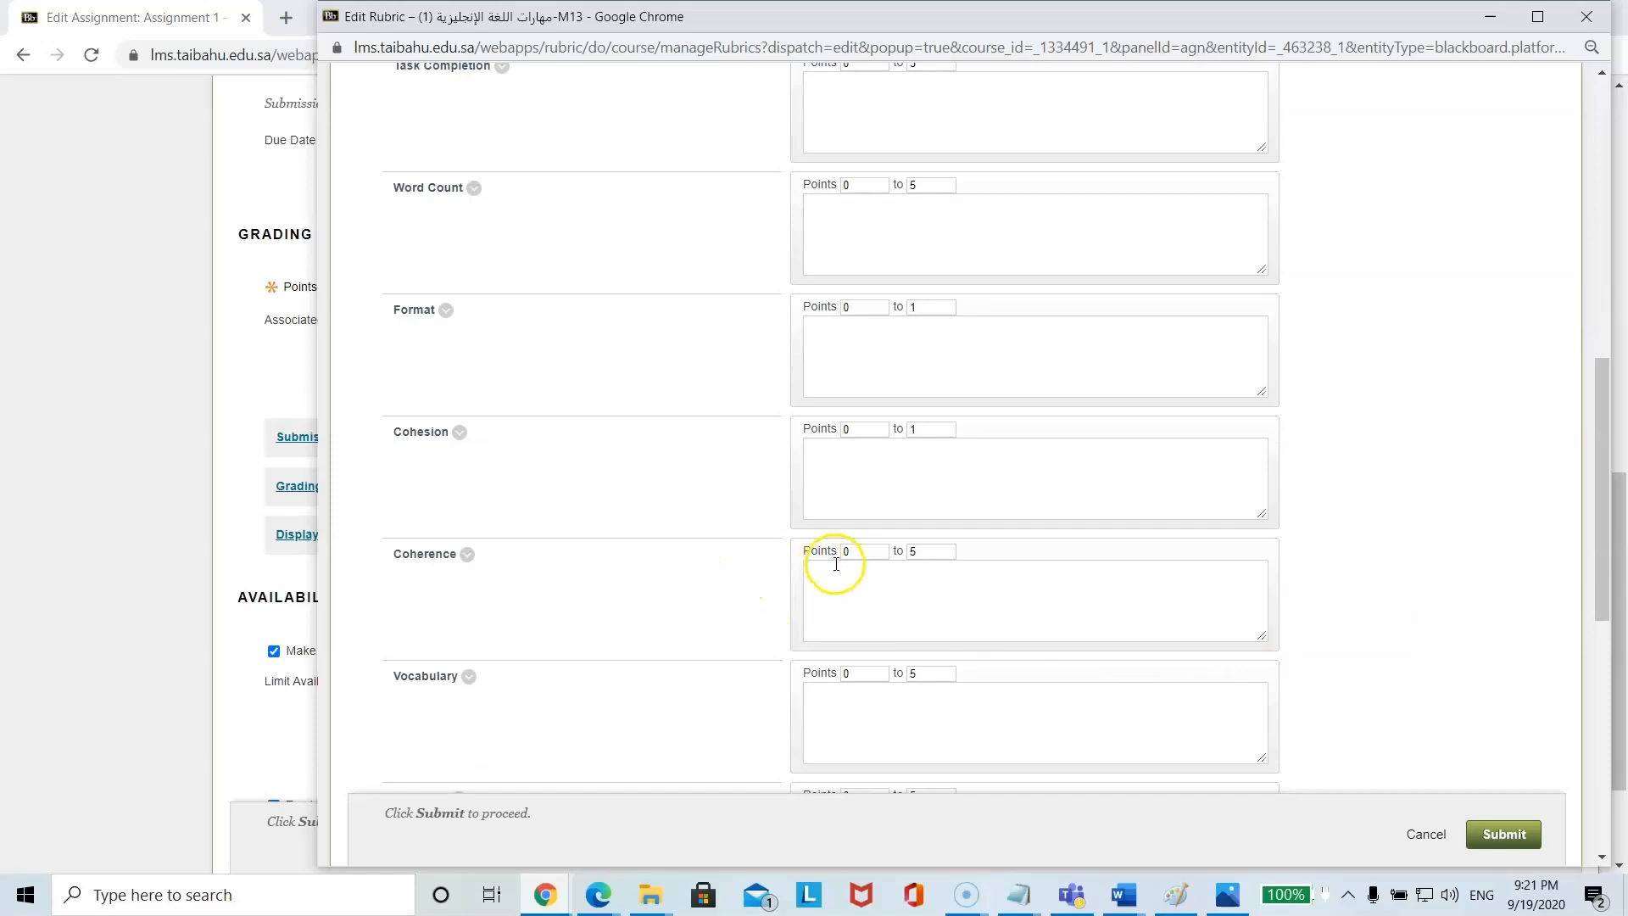
click(941, 552)
text(2)
Step: Set the maximum points to 4 for both the Vocabulary and Grammar criteria
scroll(1467, 617, down, 1)
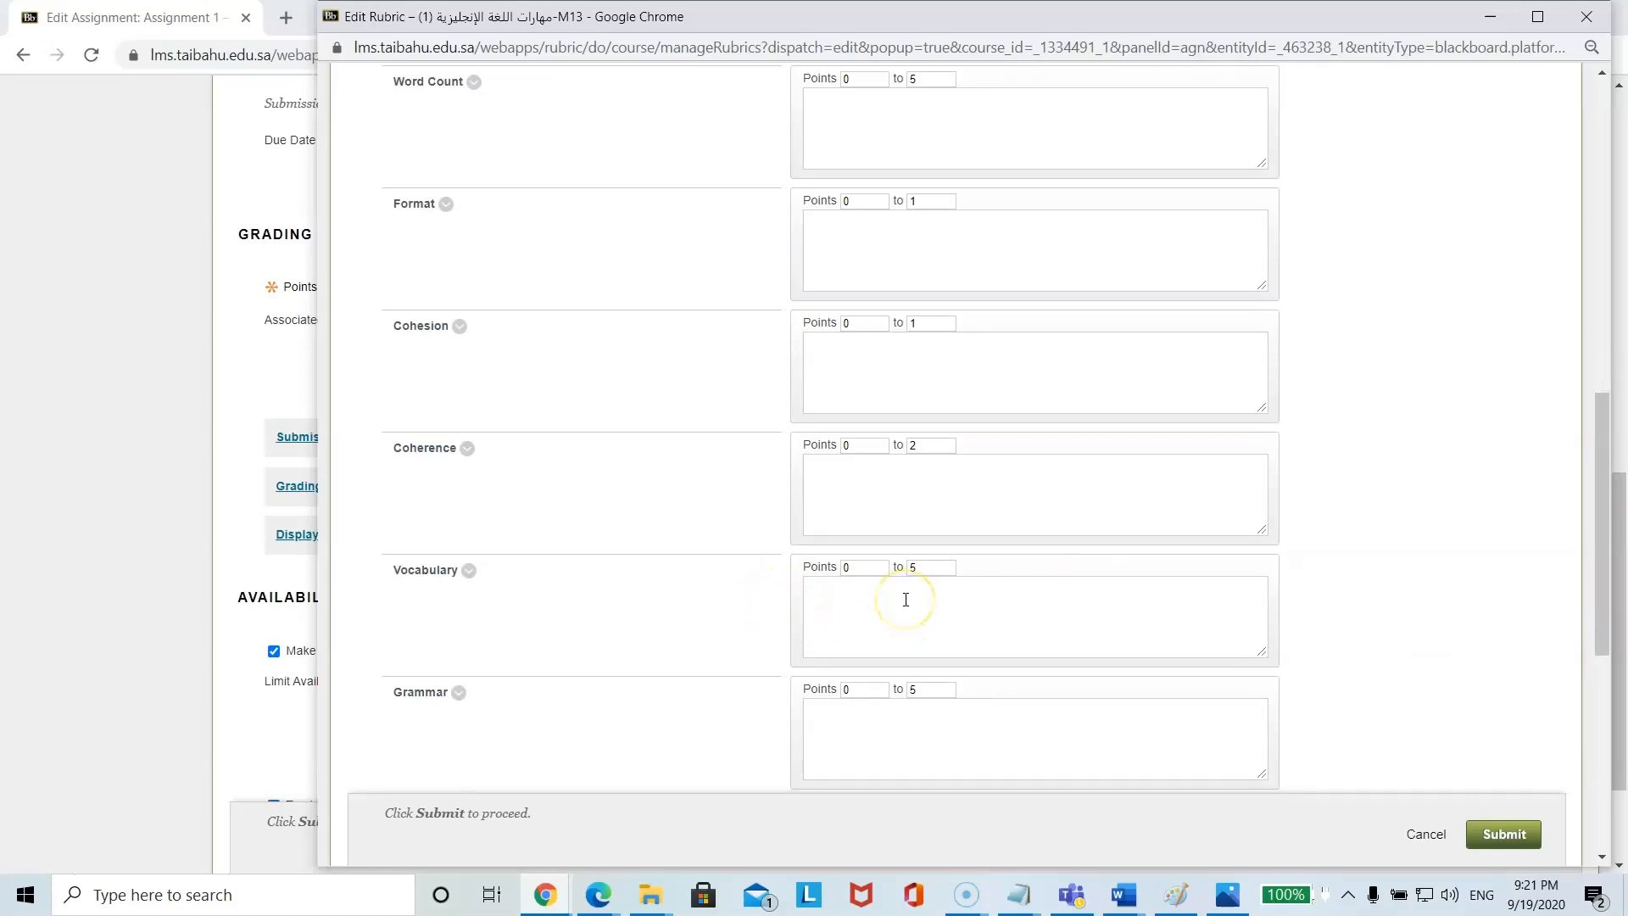
text(2)
click(1356, 616)
scroll(1365, 613, down, 2)
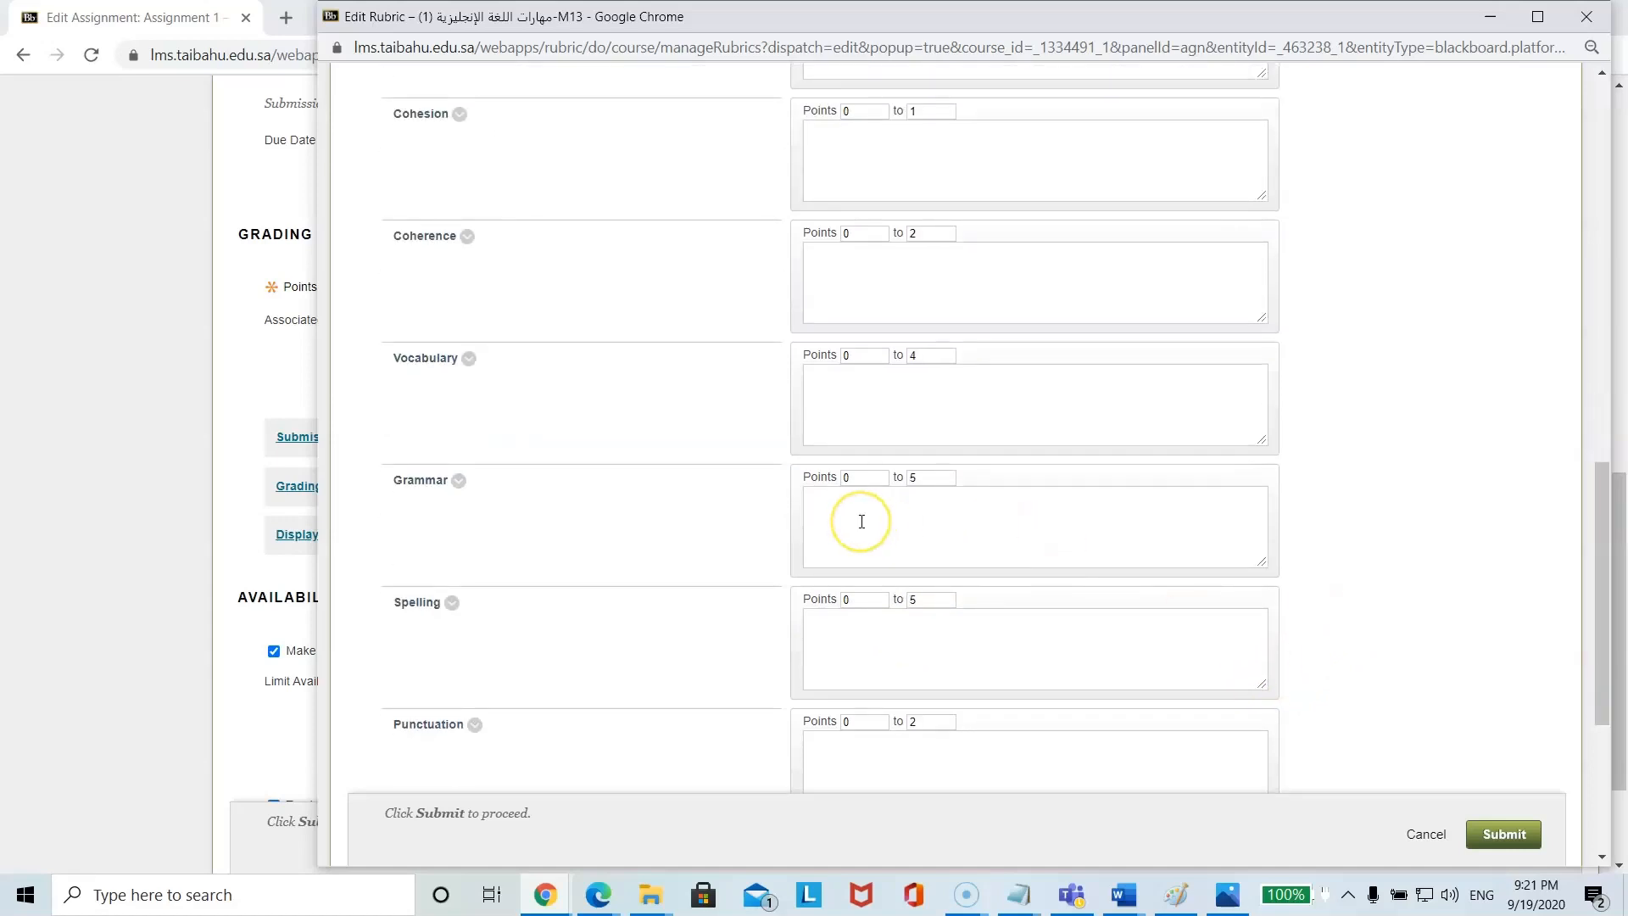
click(927, 479)
text(4)
click(1425, 519)
Step: Set the maximum points for Spelling to 4 and submit the rubric changes
scroll(1421, 519, down, 3)
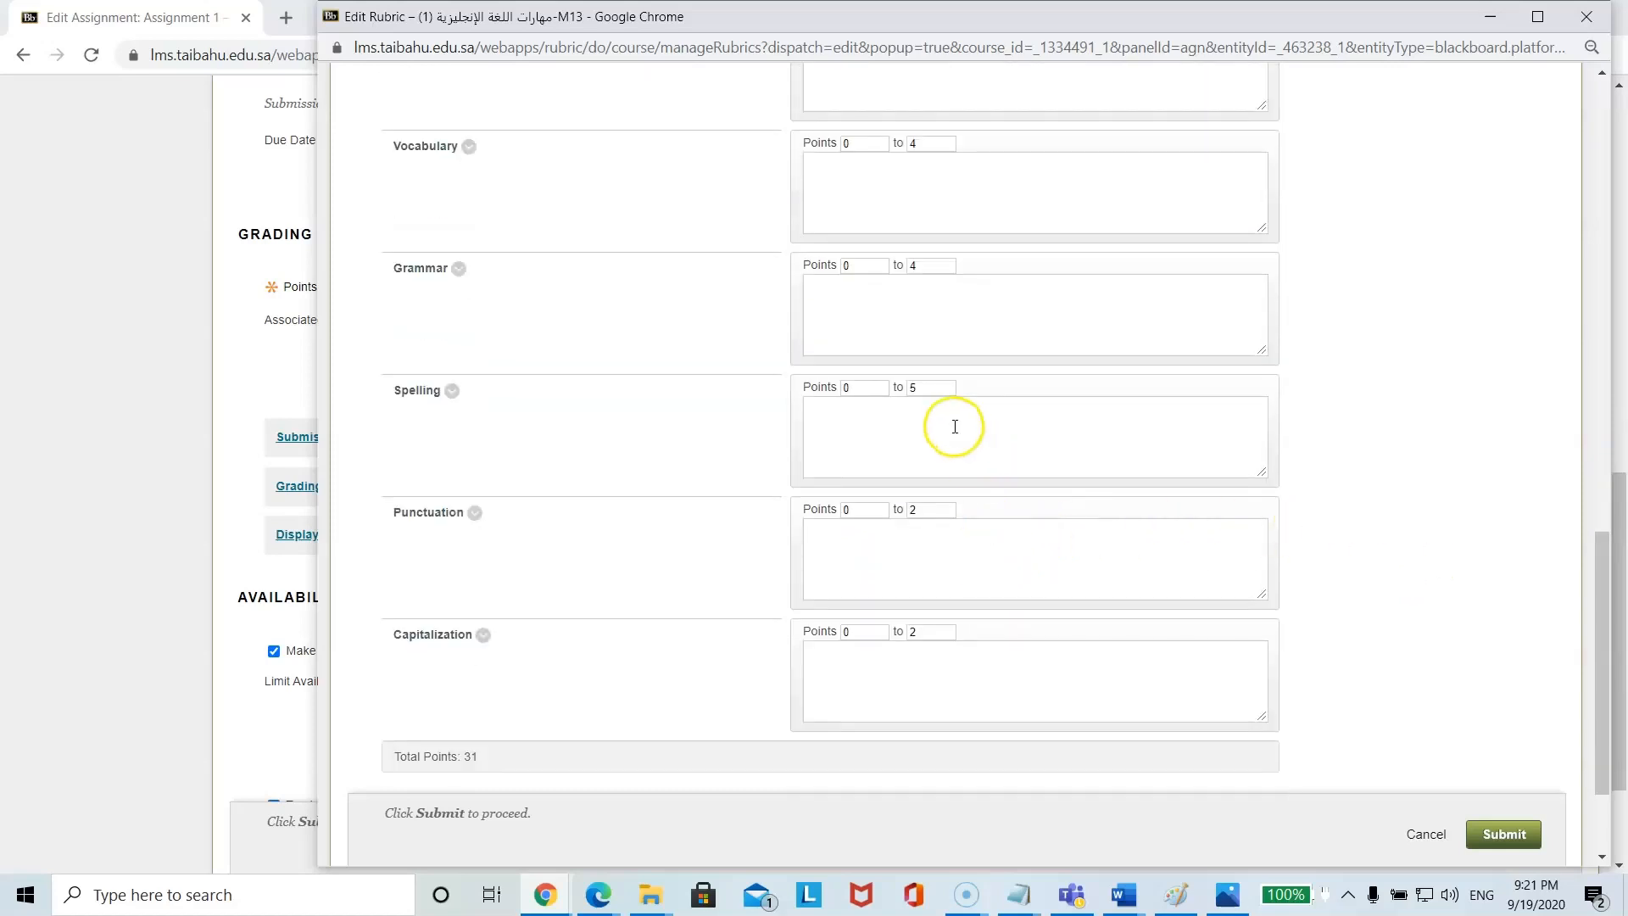
drag(927, 387, 844, 387)
click(1436, 500)
scroll(1439, 504, down, 1)
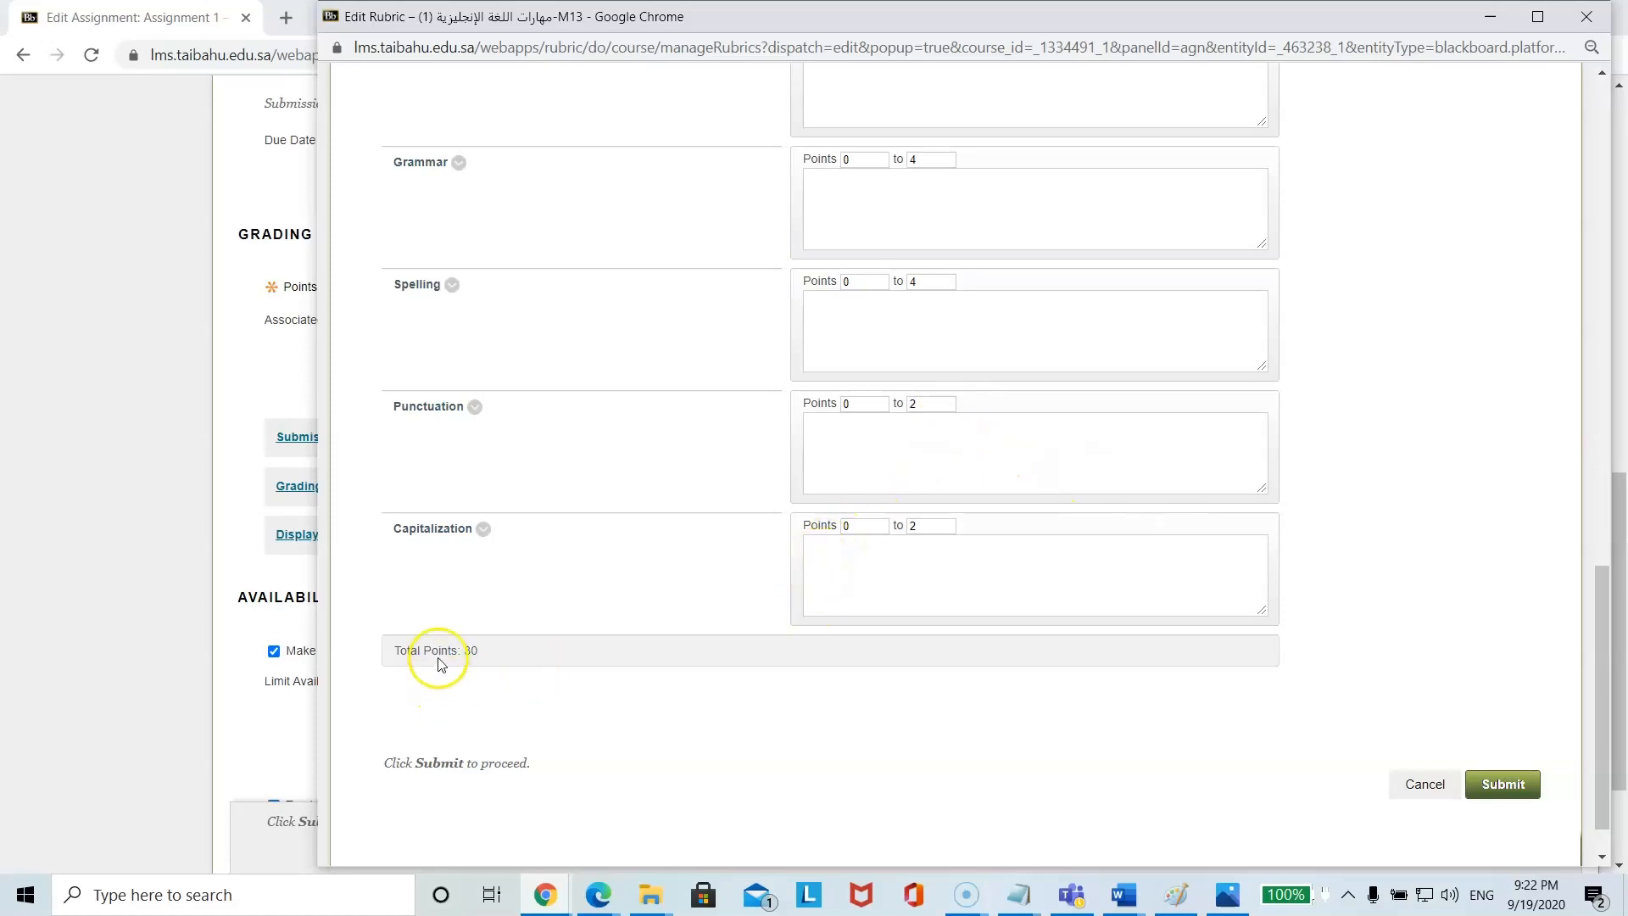
click(1508, 790)
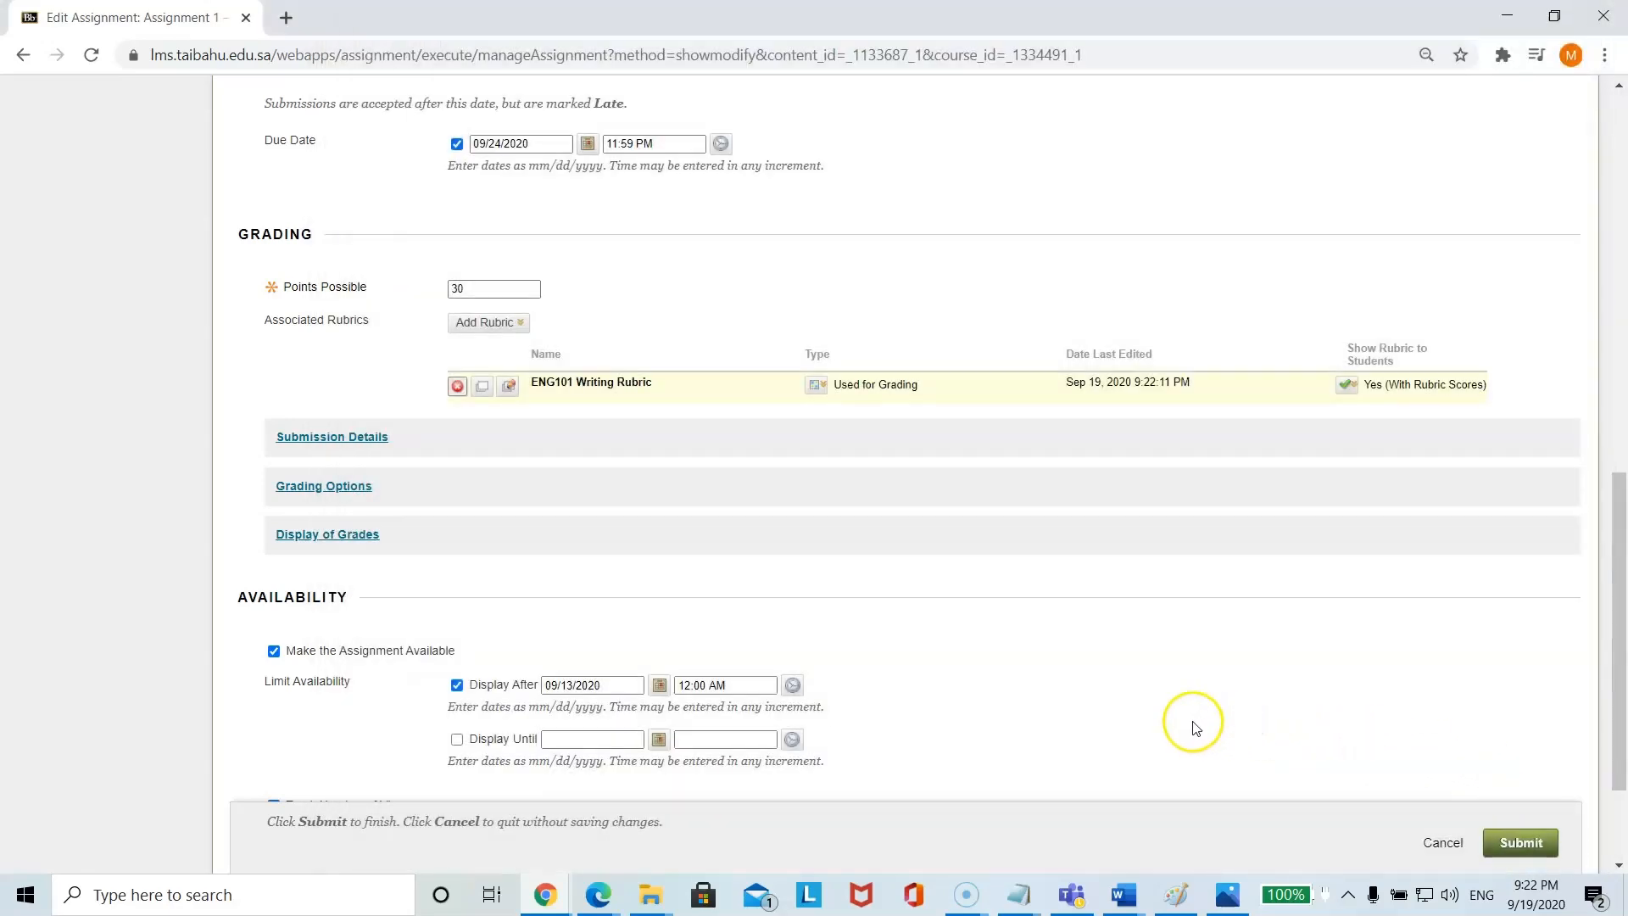
Step: Reopen the ENG101 Writing Rubric, review every criterion's point range and the total points, and submit it again
scroll(1193, 721, up, 1)
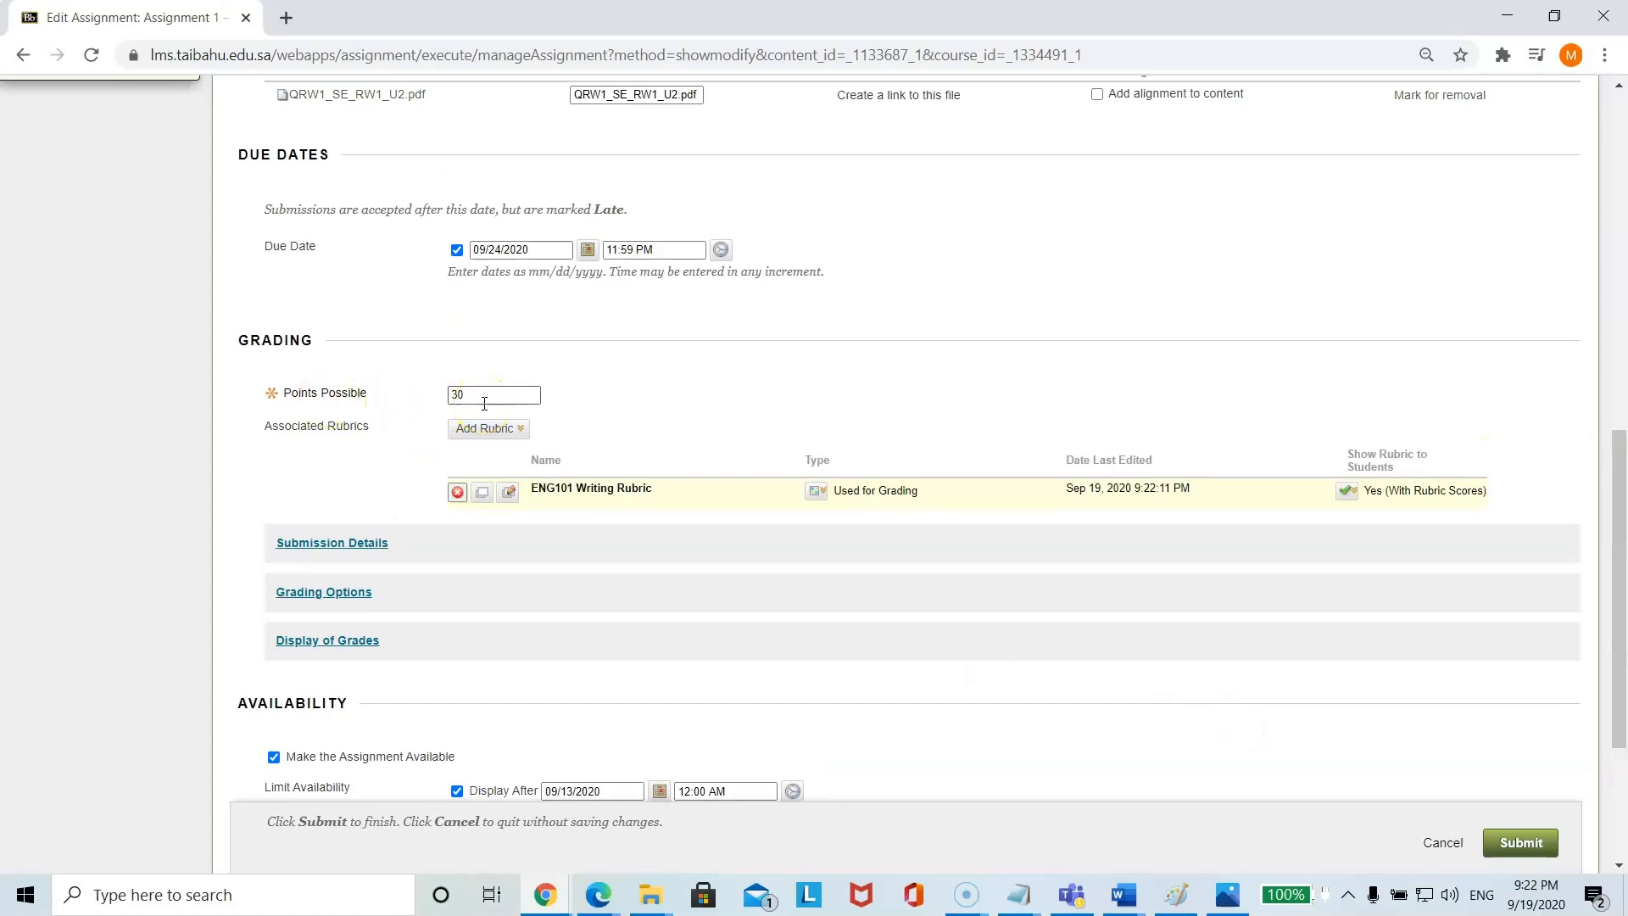
click(482, 497)
click(508, 493)
scroll(761, 542, down, 4)
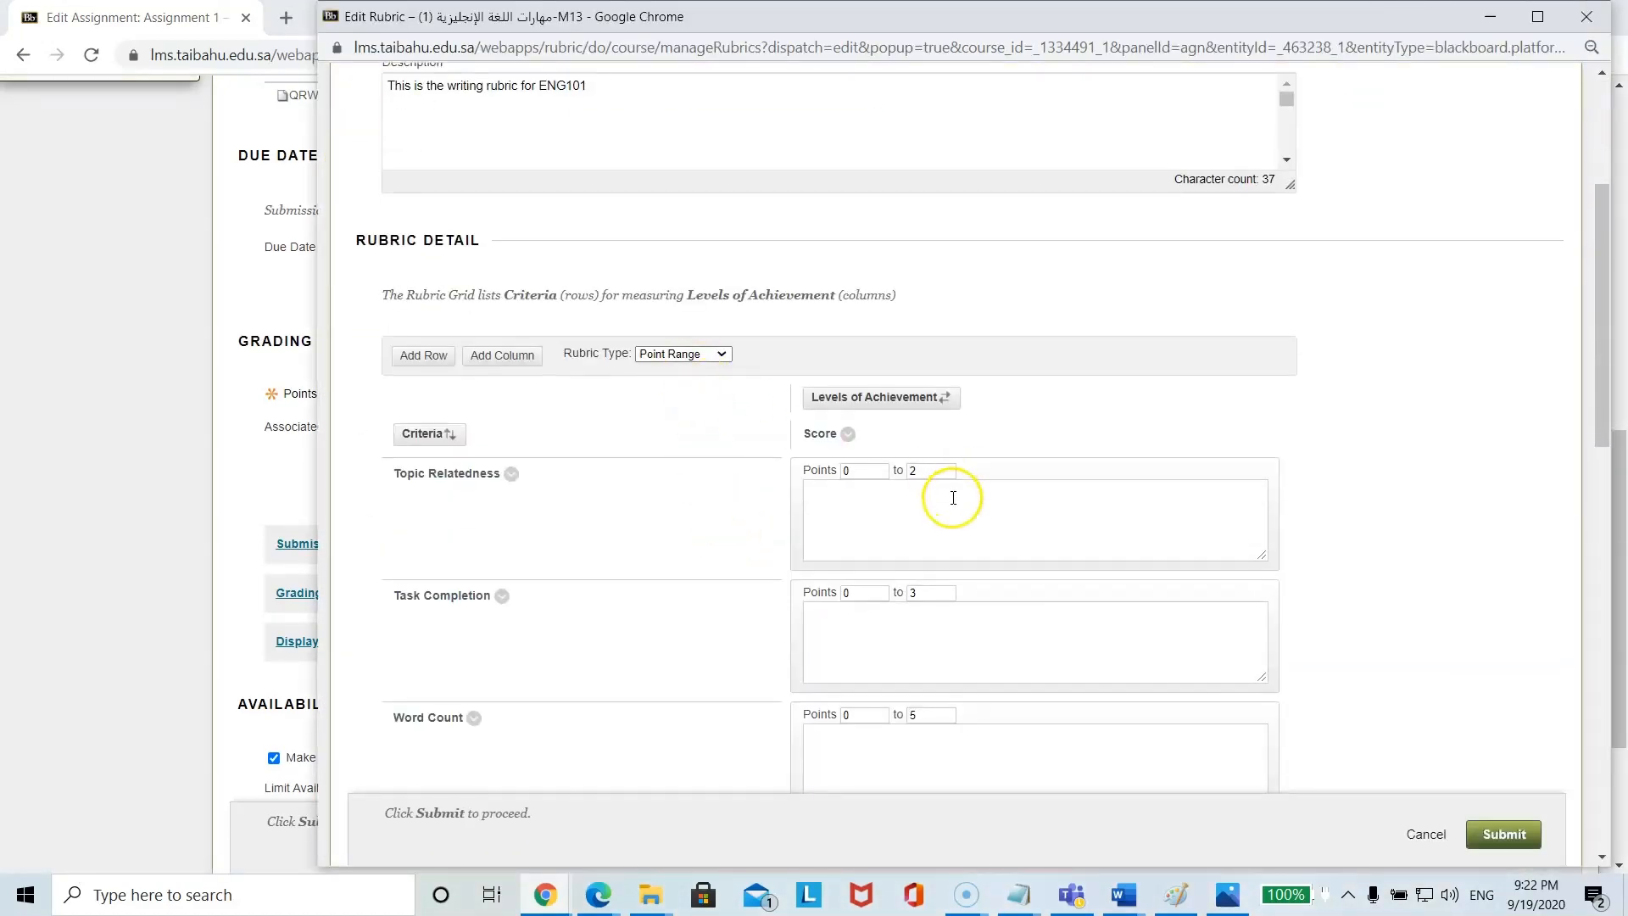
scroll(942, 484, down, 2)
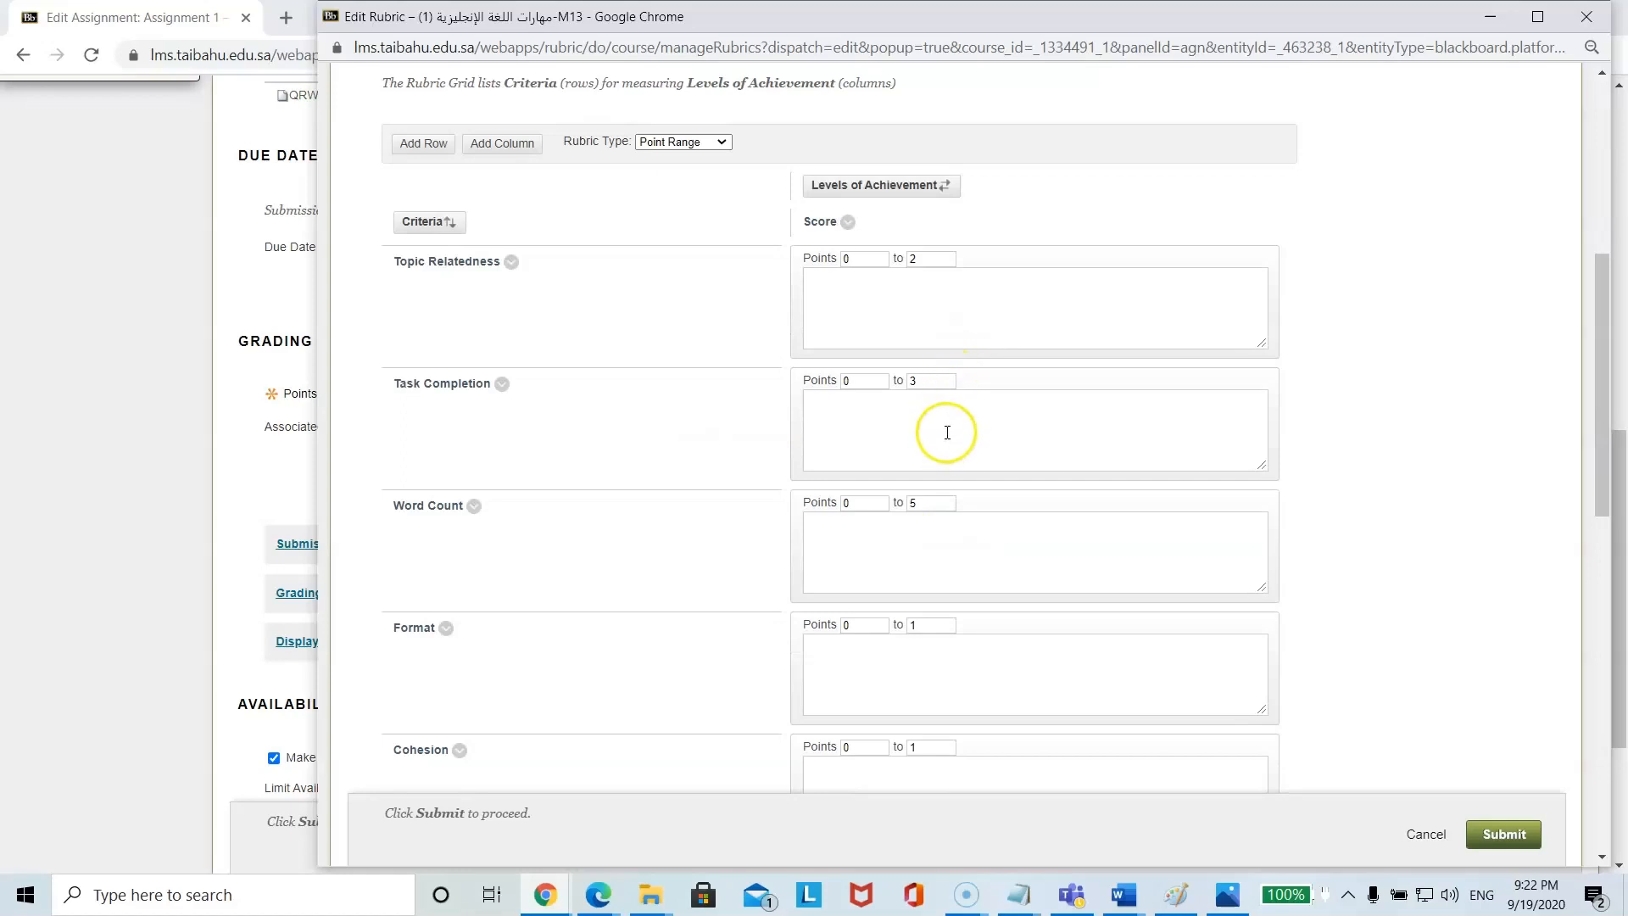
scroll(941, 458, down, 8)
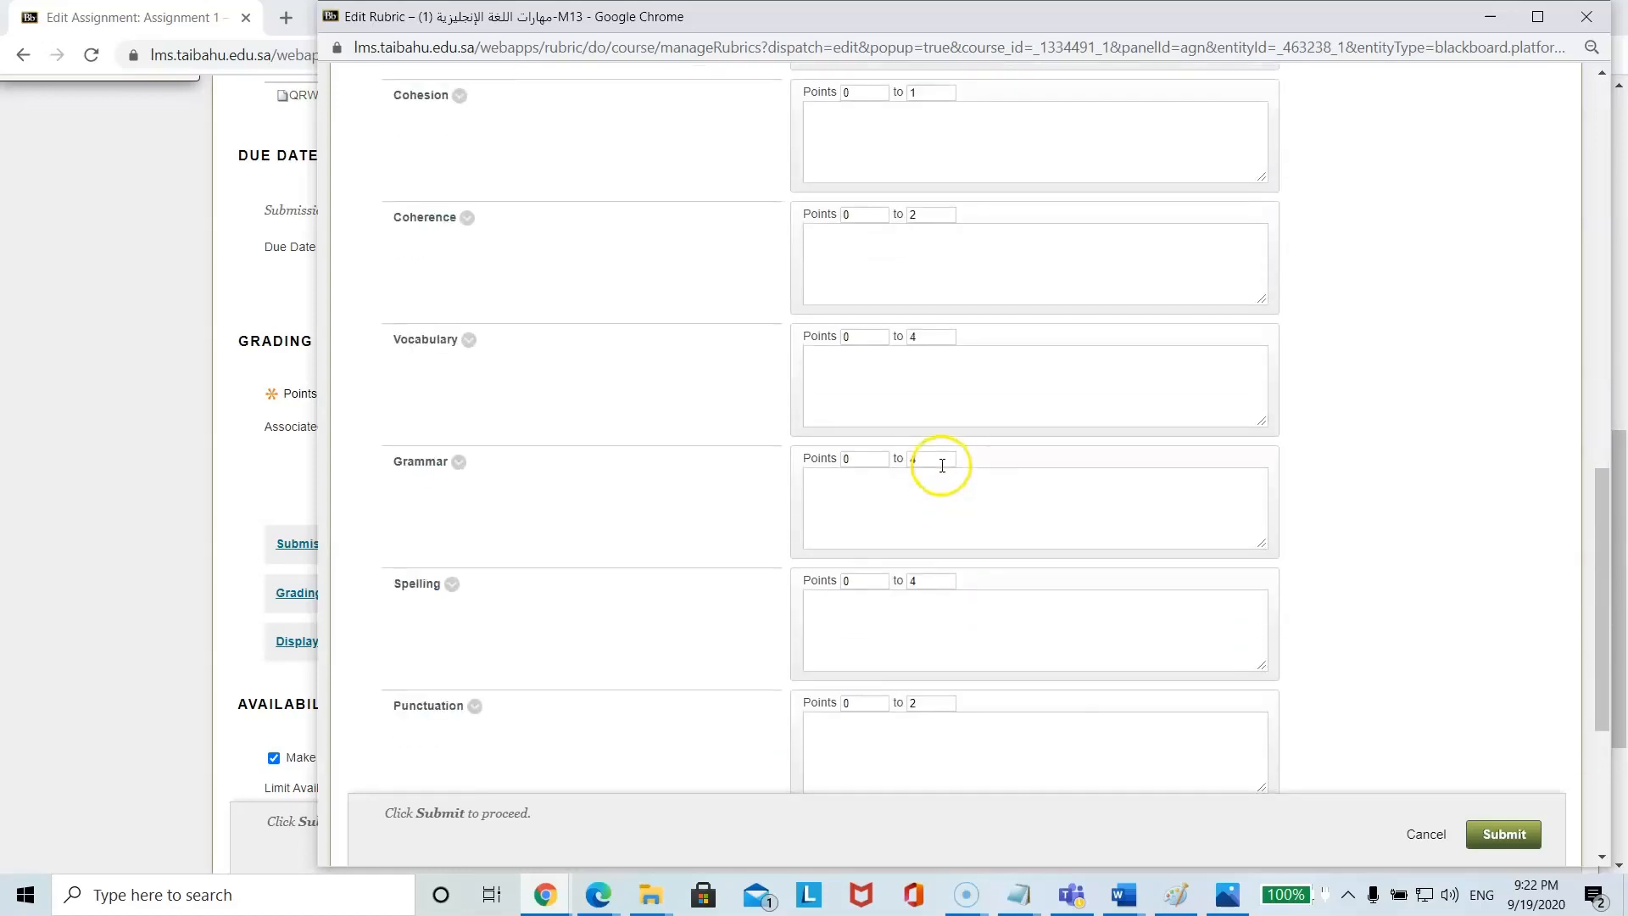
scroll(941, 466, down, 4)
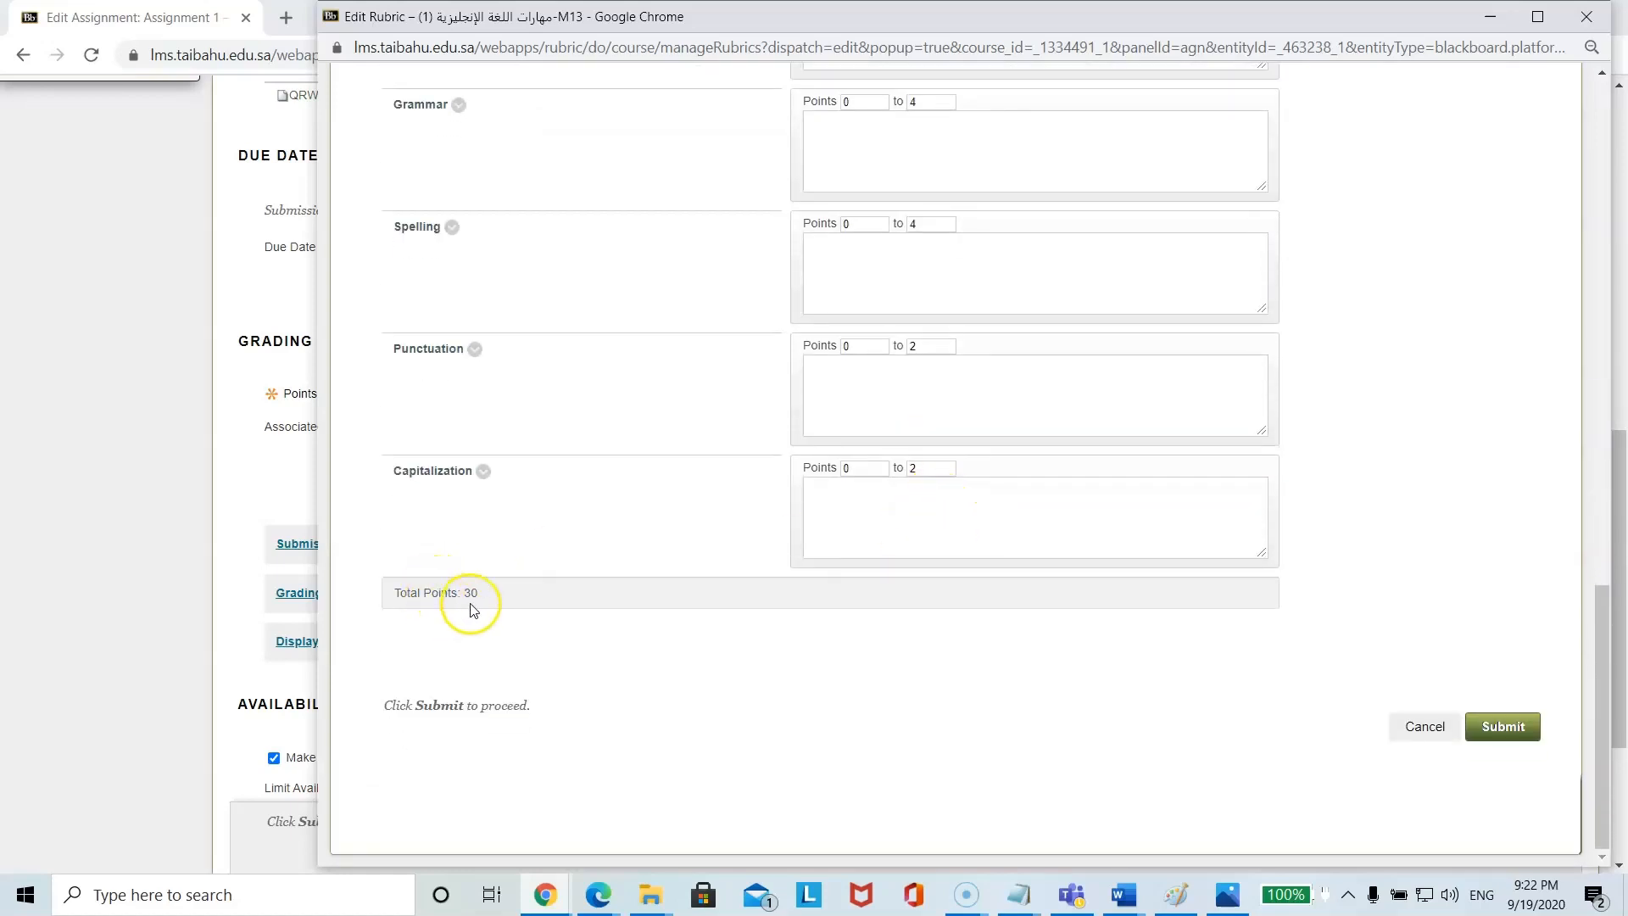
click(1501, 728)
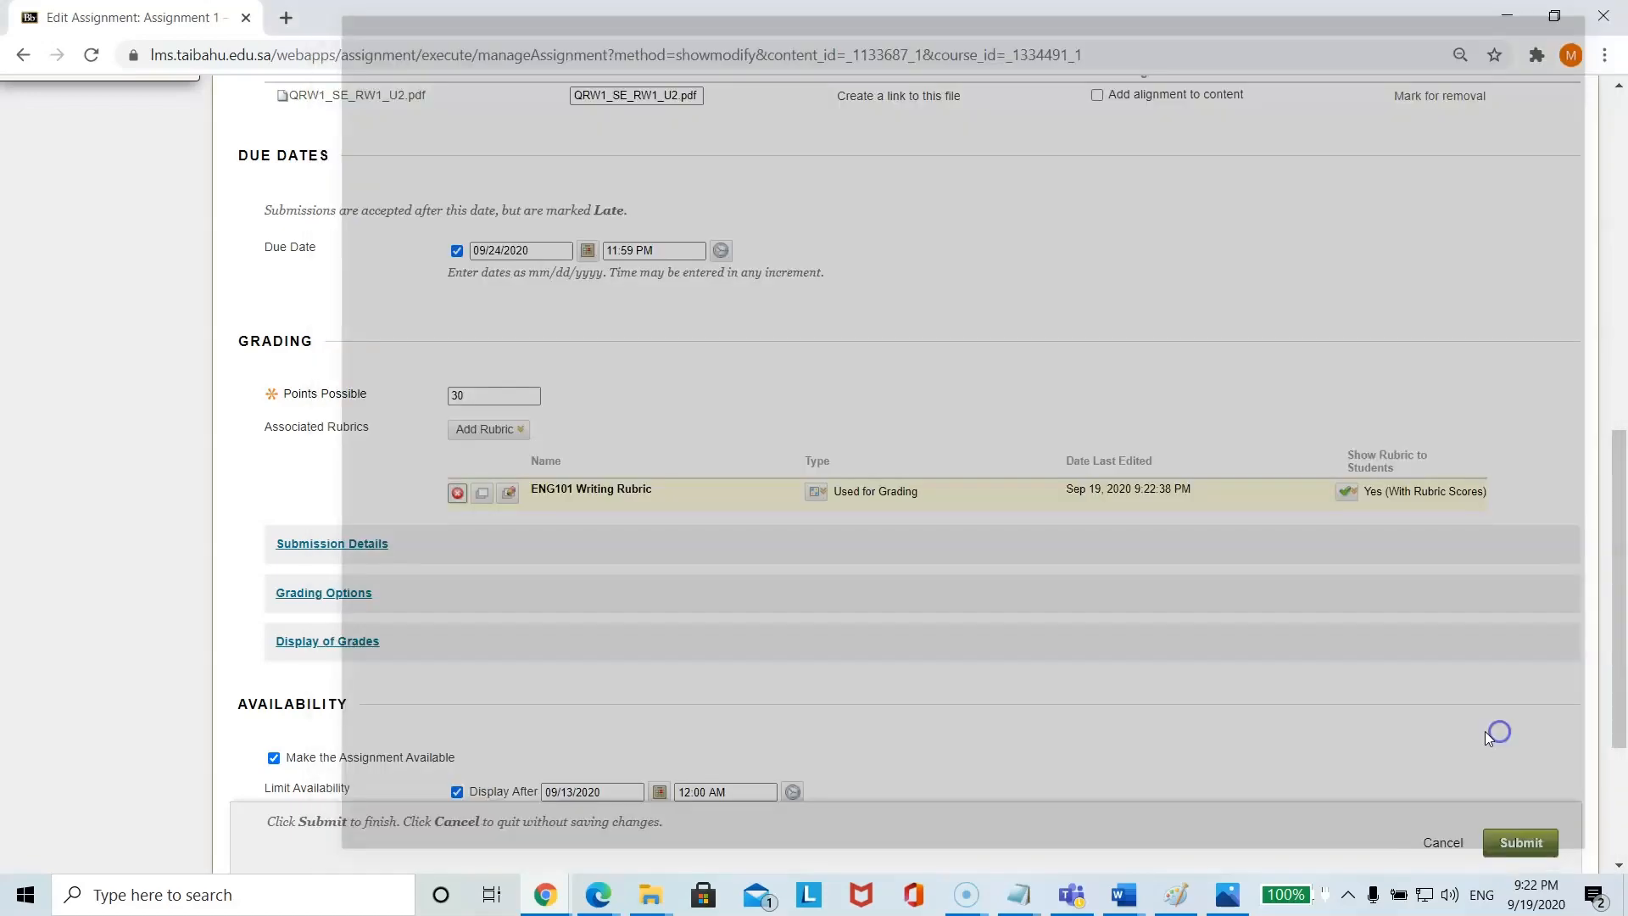
Step: Look over Assignment 1's due date, grading and availability settings and submit the edited assignment
scroll(963, 535, up, 6)
scroll(962, 541, down, 5)
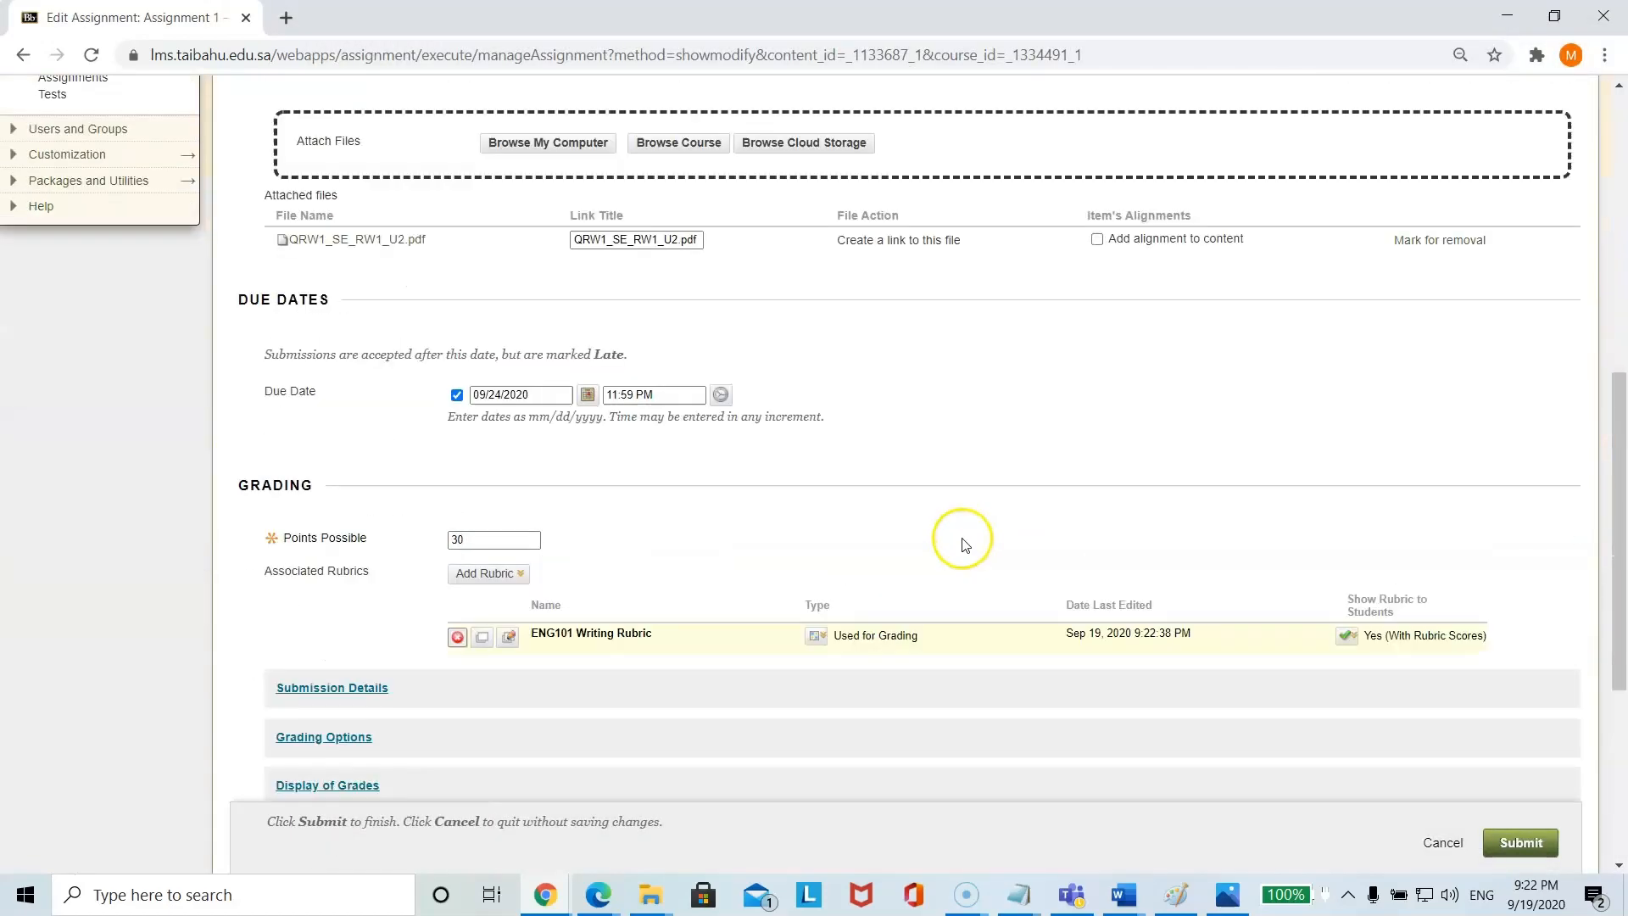
scroll(961, 546, down, 1)
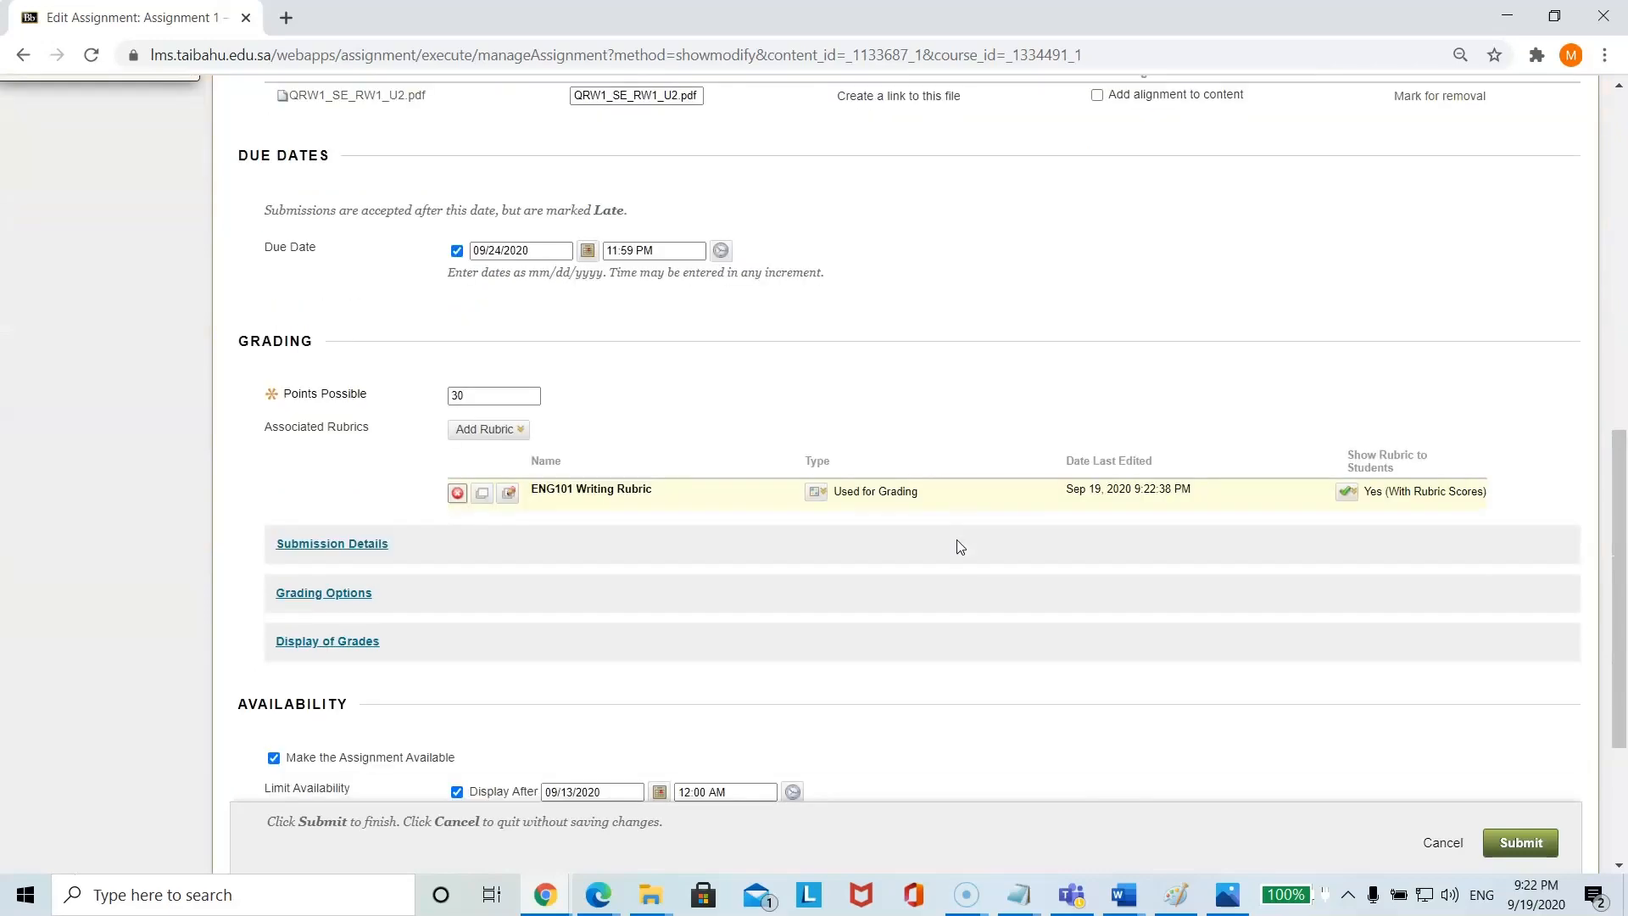
scroll(940, 536, down, 2)
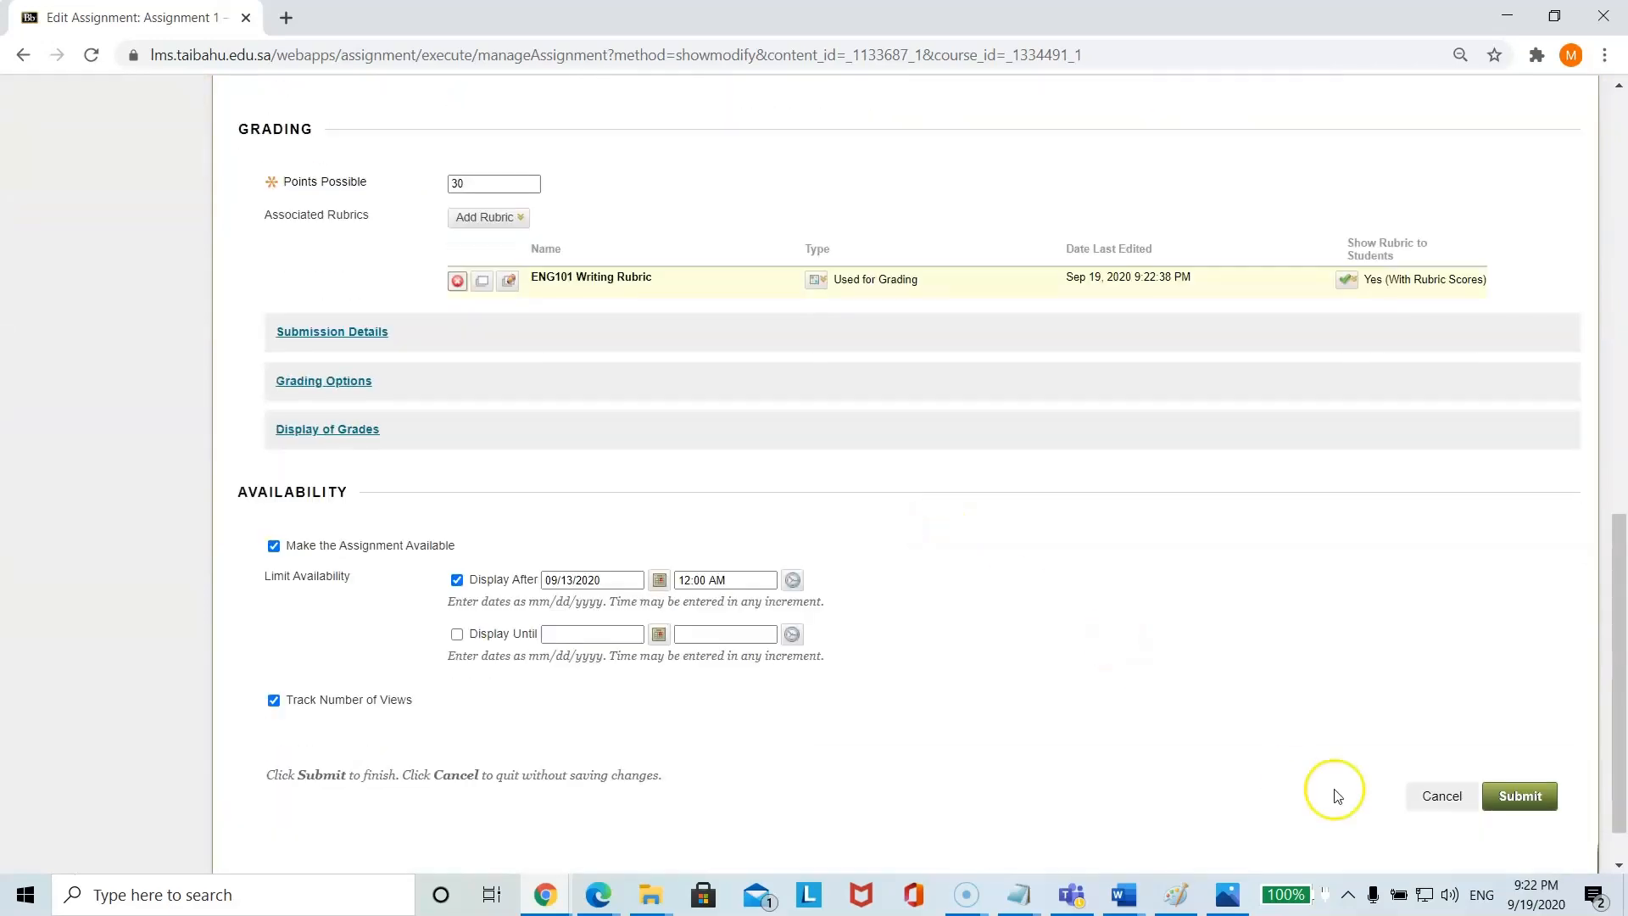
click(1517, 794)
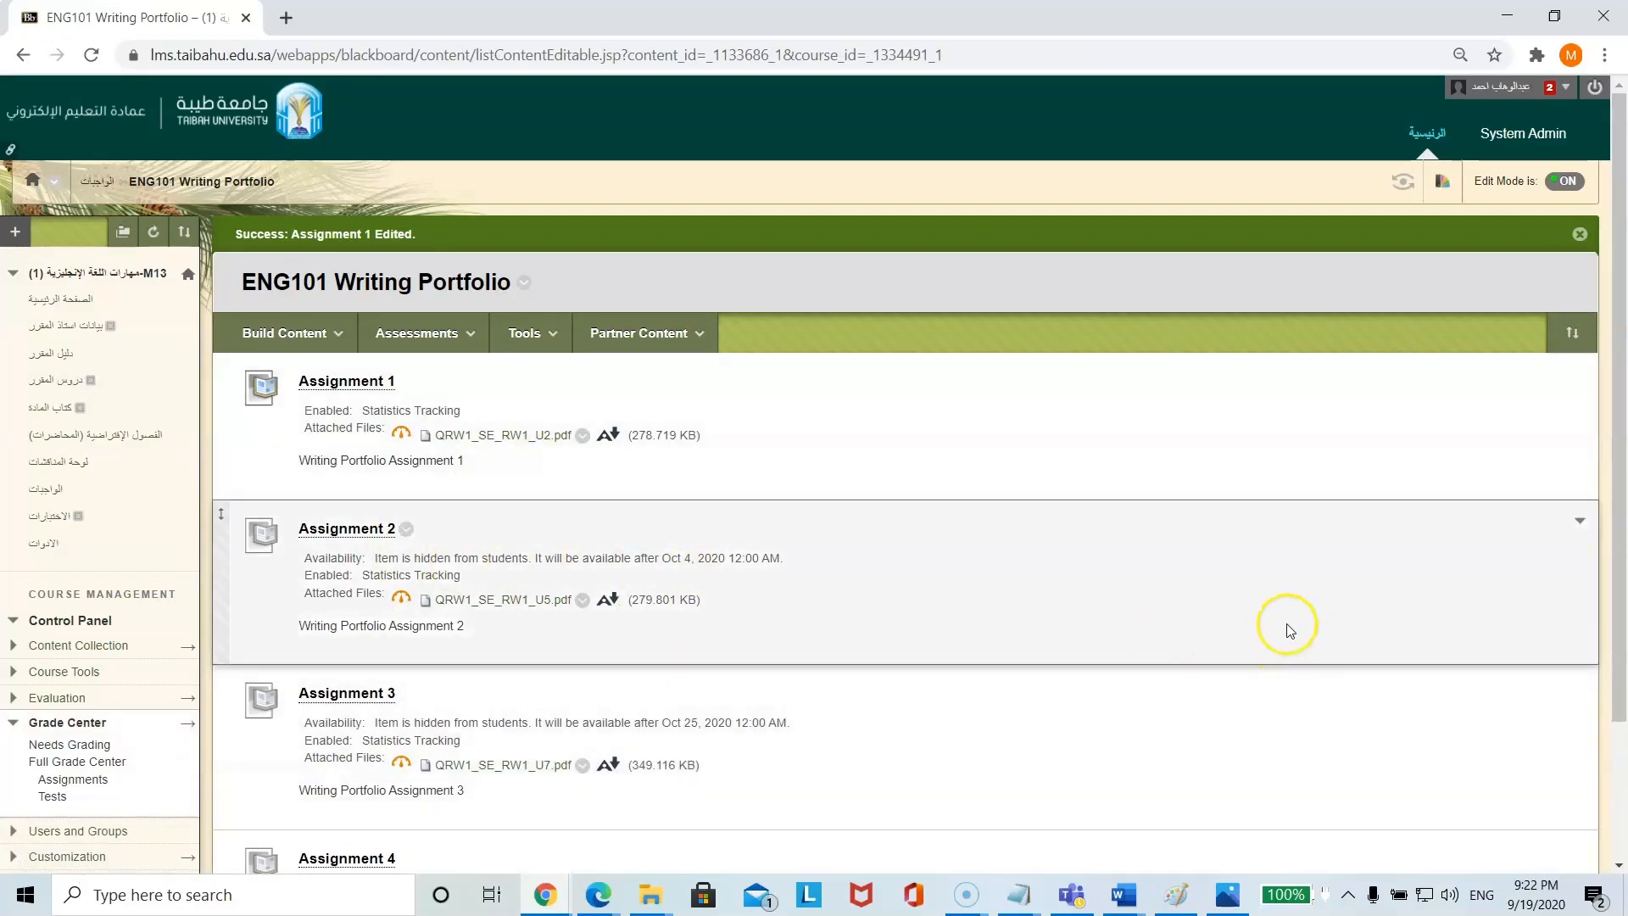
Step: Open Assignment 2 for editing and go to the associated rubric in its grading settings
click(408, 529)
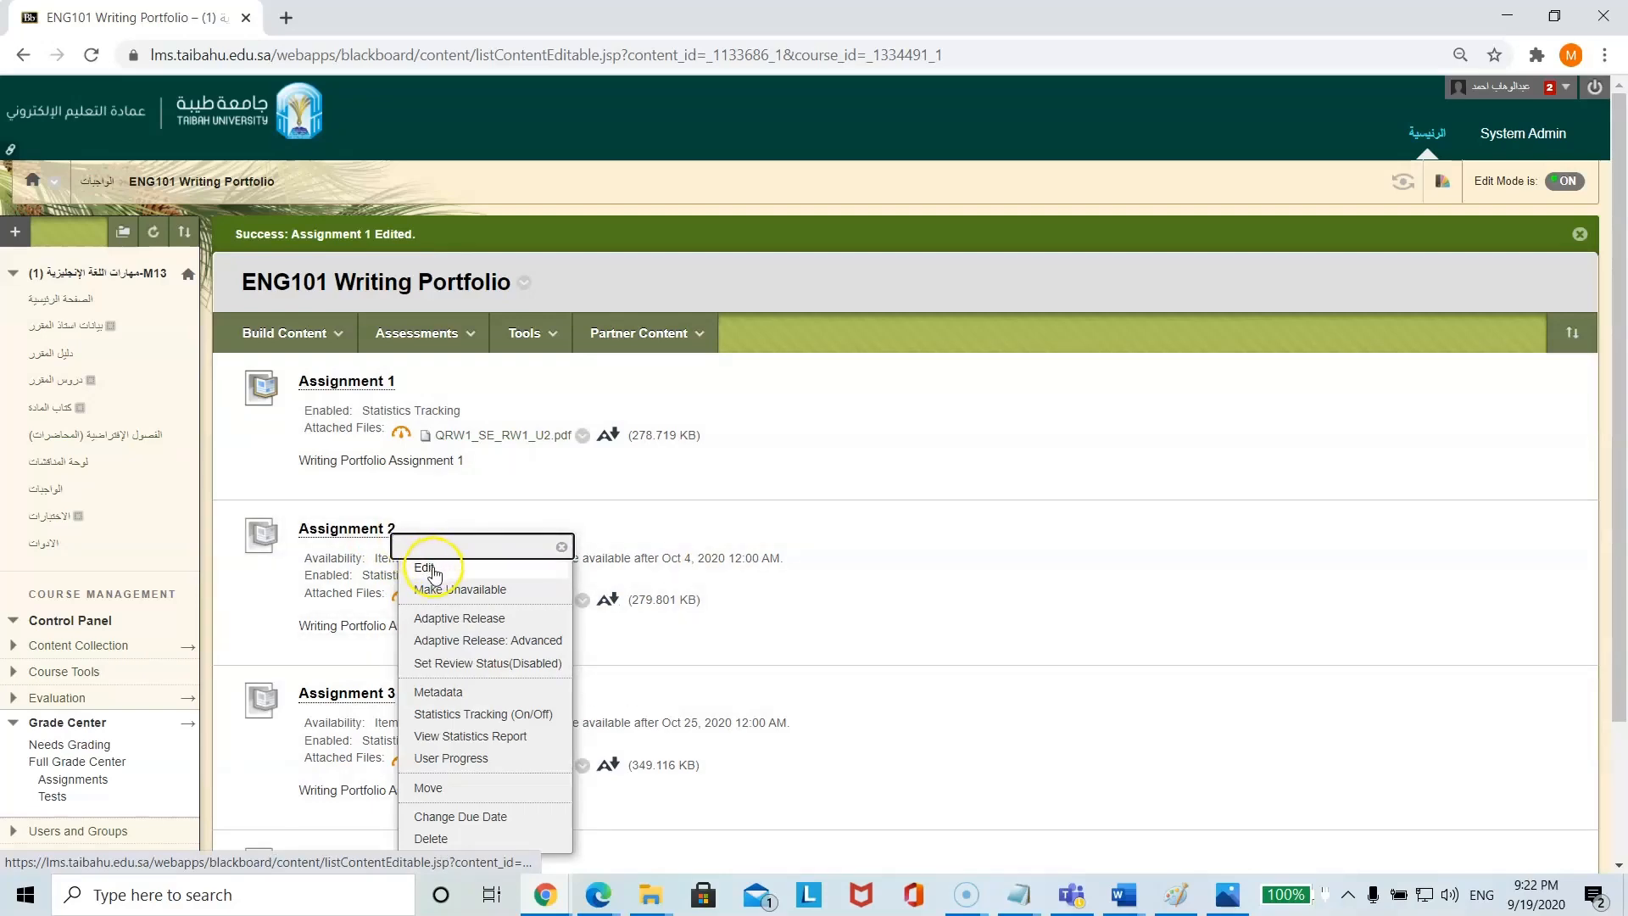
click(433, 570)
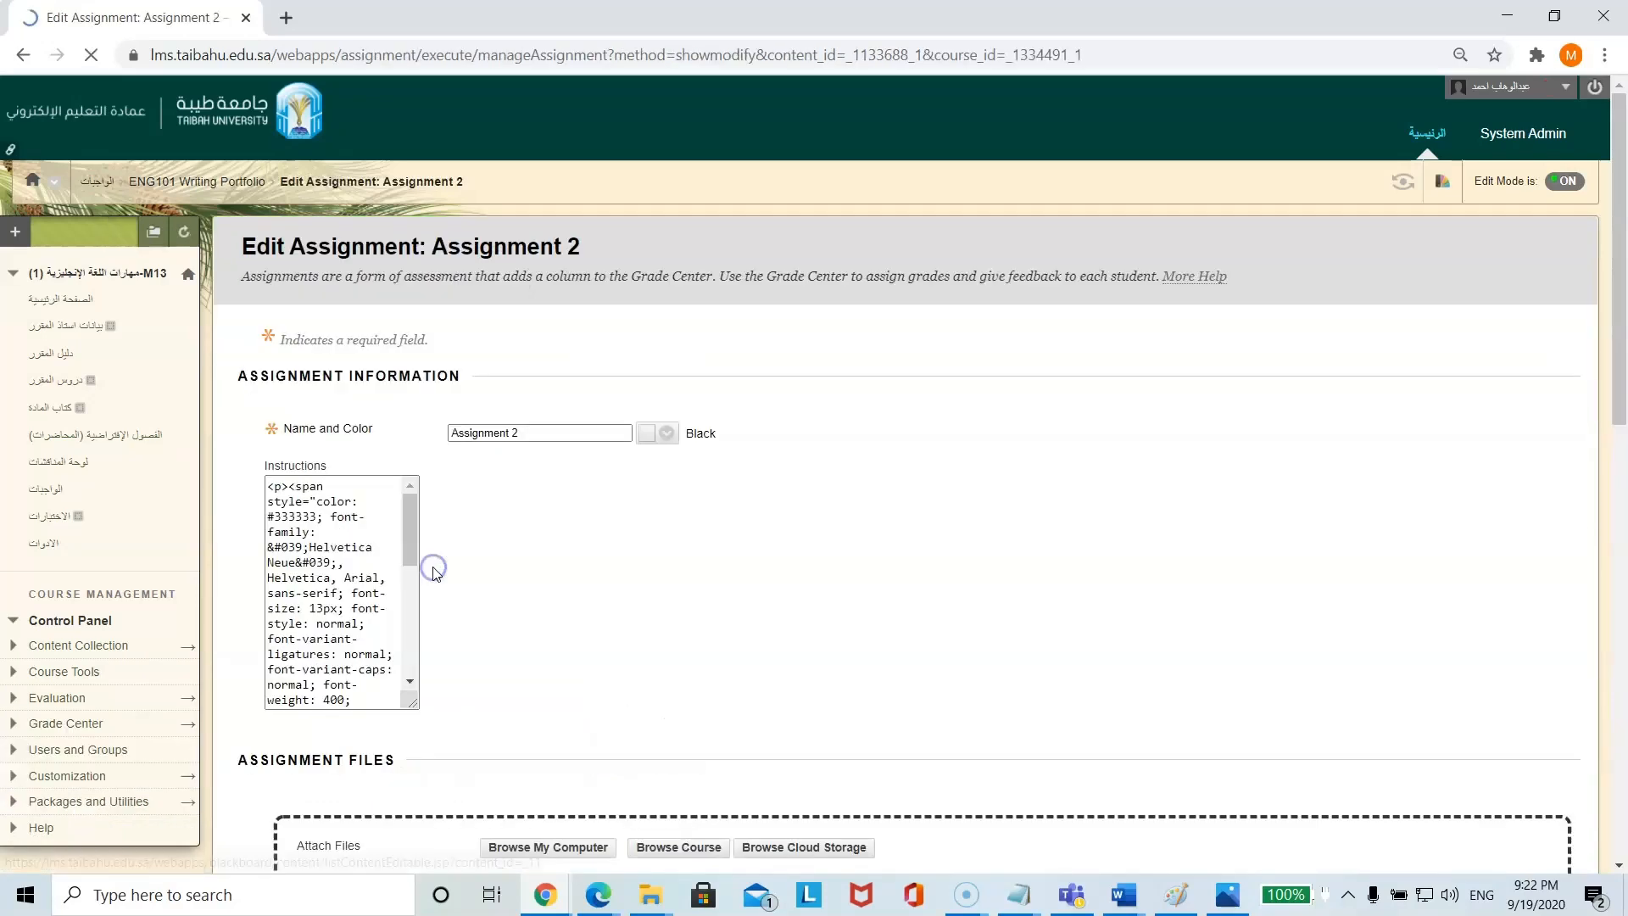
scroll(673, 528, down, 10)
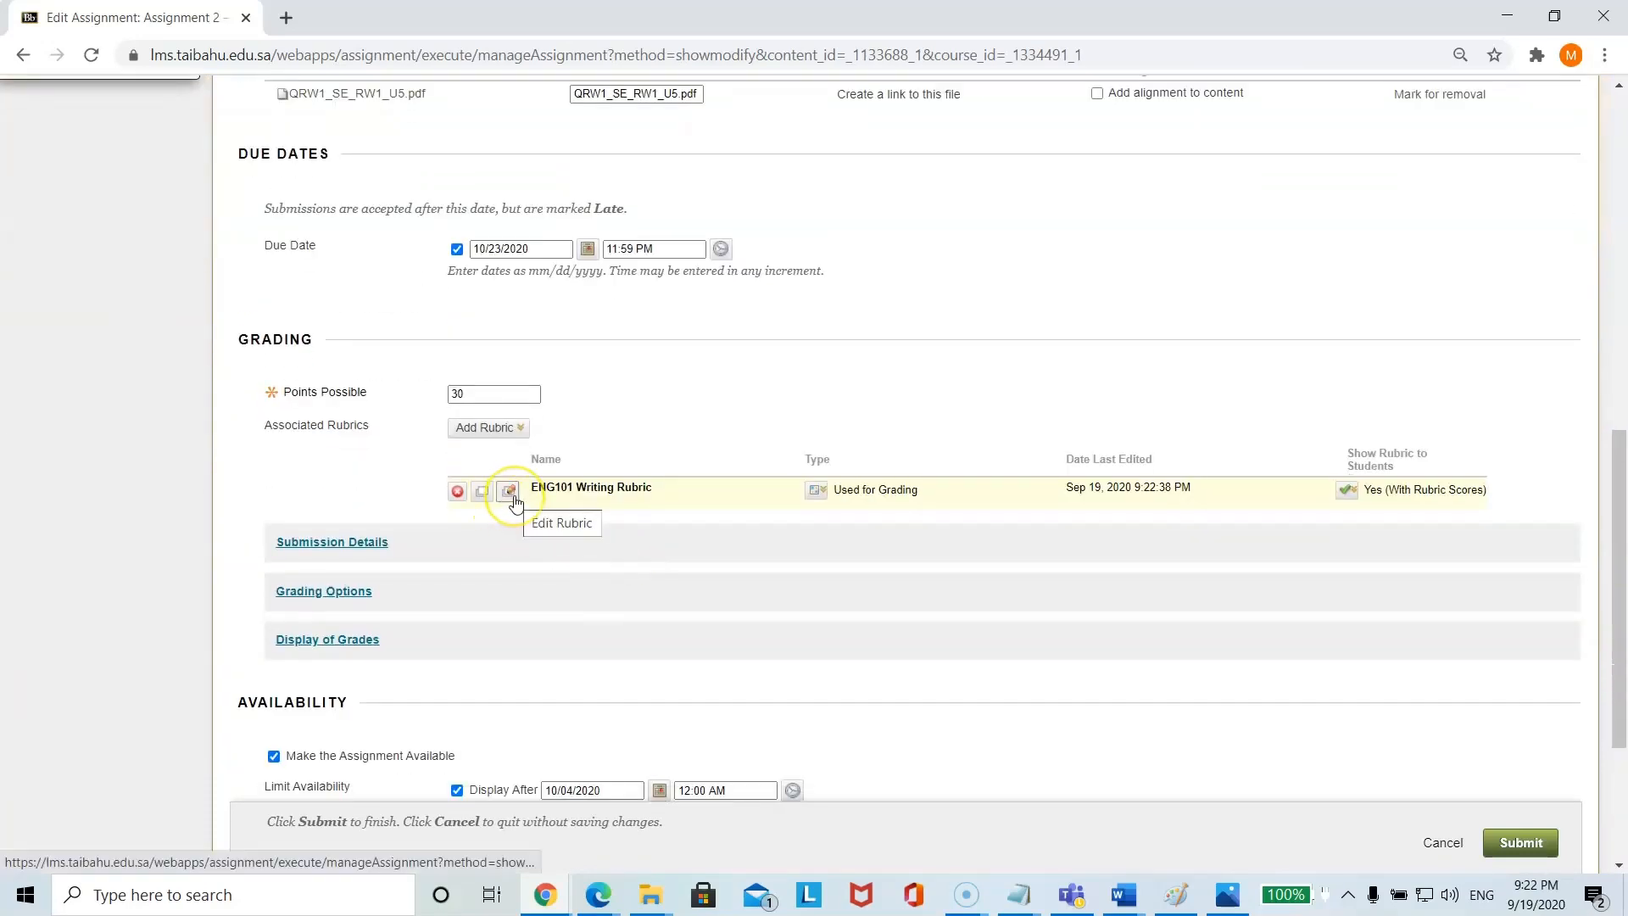
Step: Open the ENG101 Writing Rubric from Assignment 2, review its criteria's point ranges and total, and submit both the rubric and the assignment
click(512, 495)
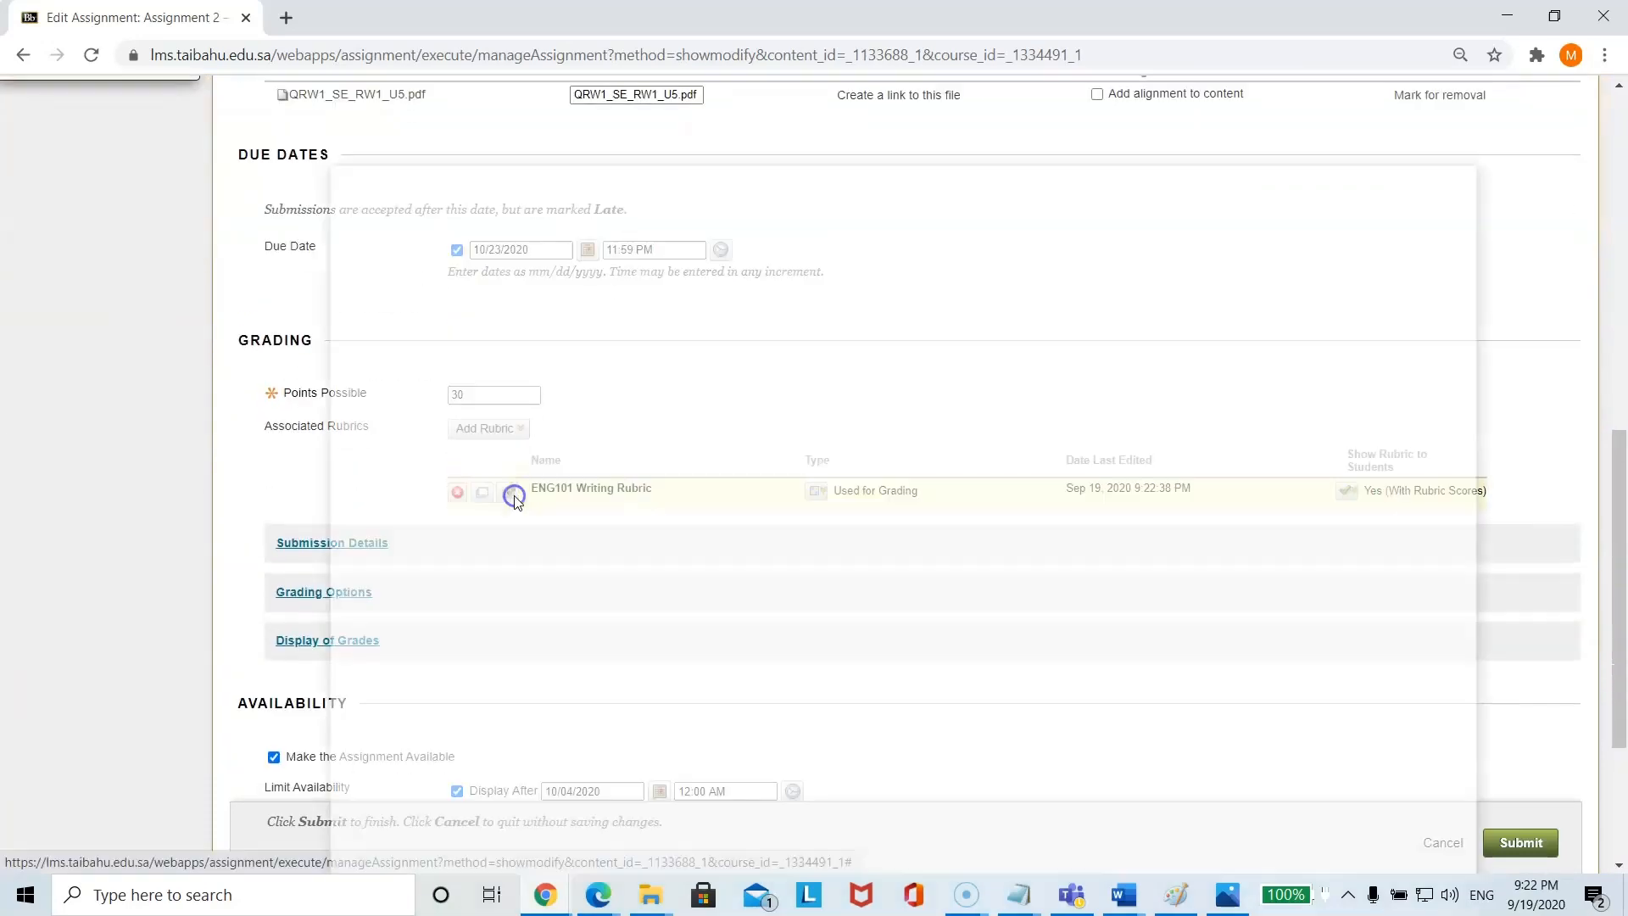
scroll(687, 500, down, 3)
scroll(763, 517, down, 1)
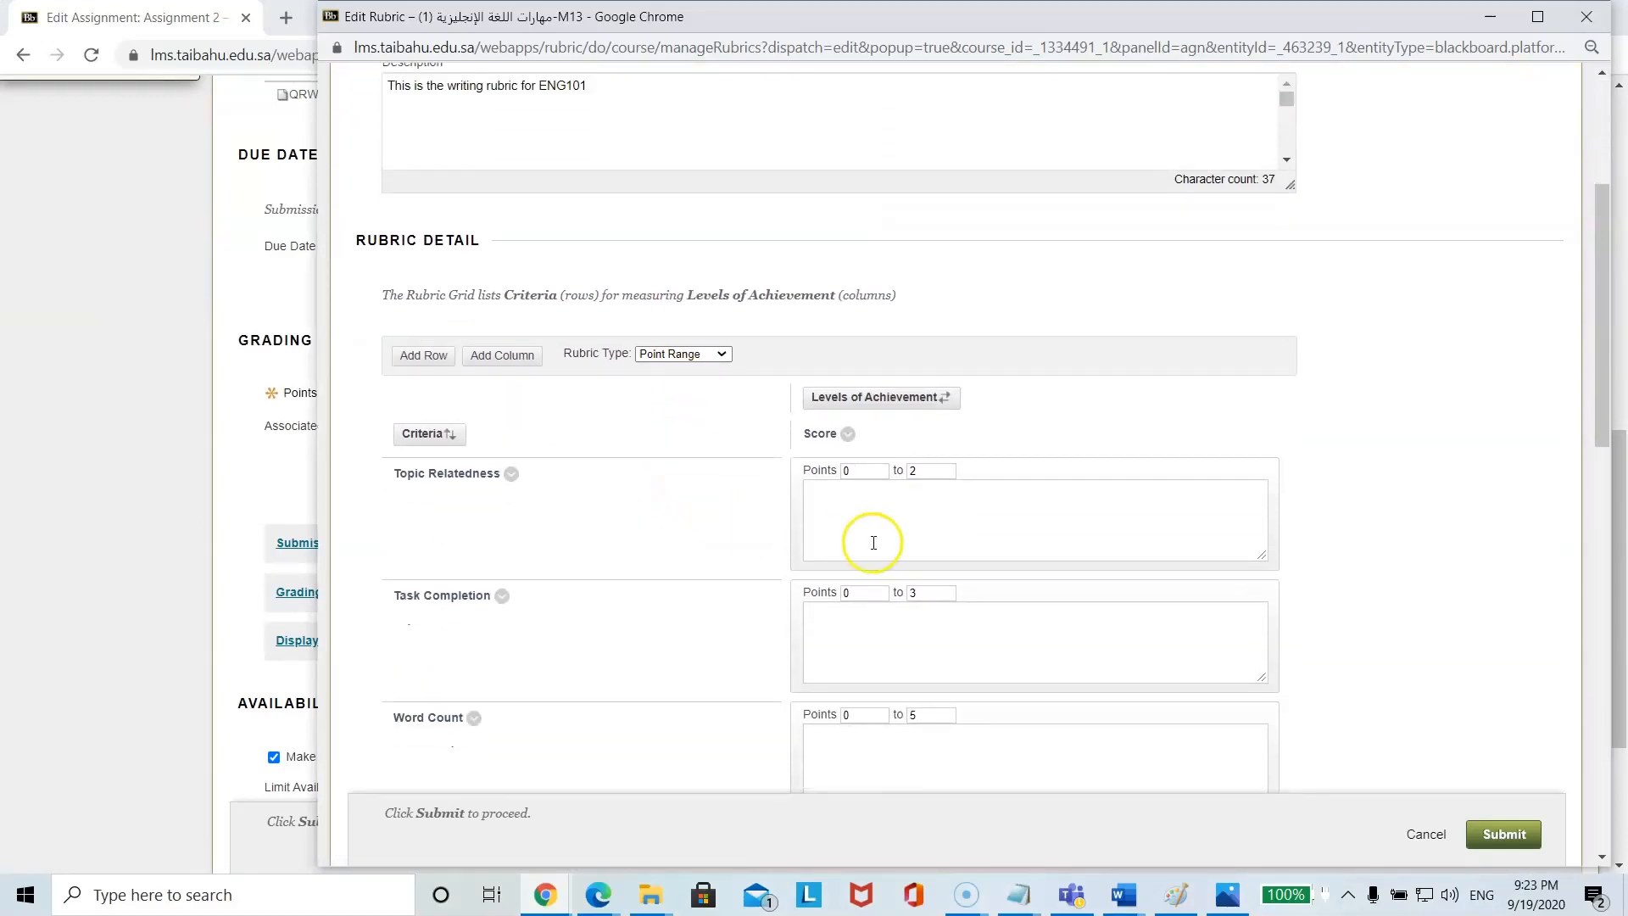
scroll(890, 518, down, 1)
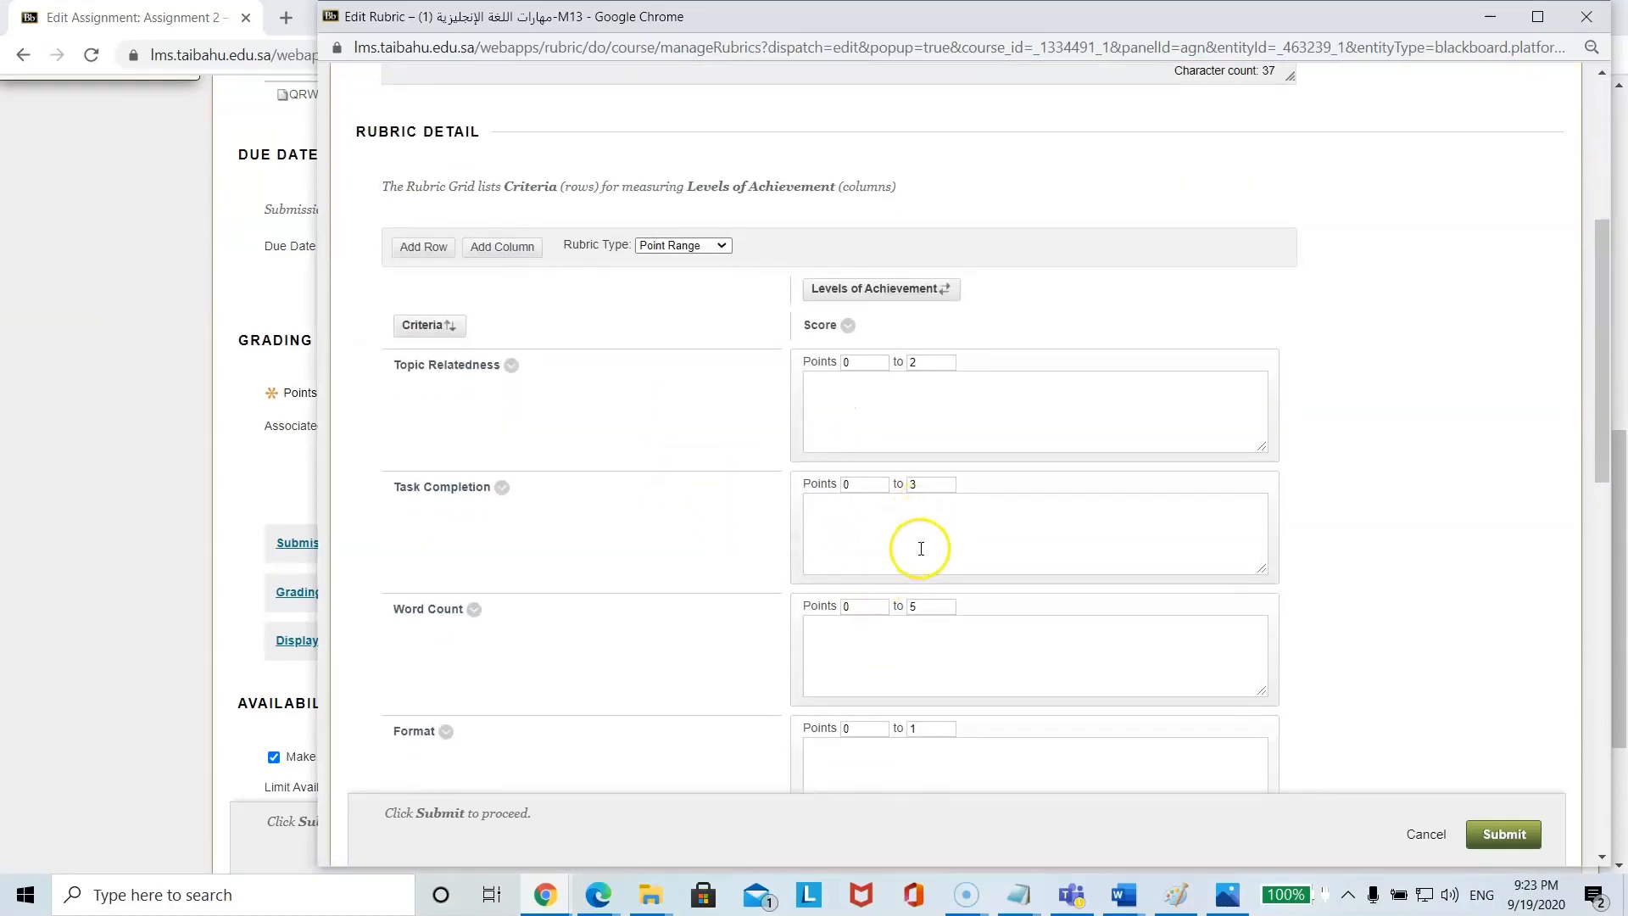
scroll(563, 362, down, 1)
scroll(919, 501, up, 2)
scroll(938, 535, down, 4)
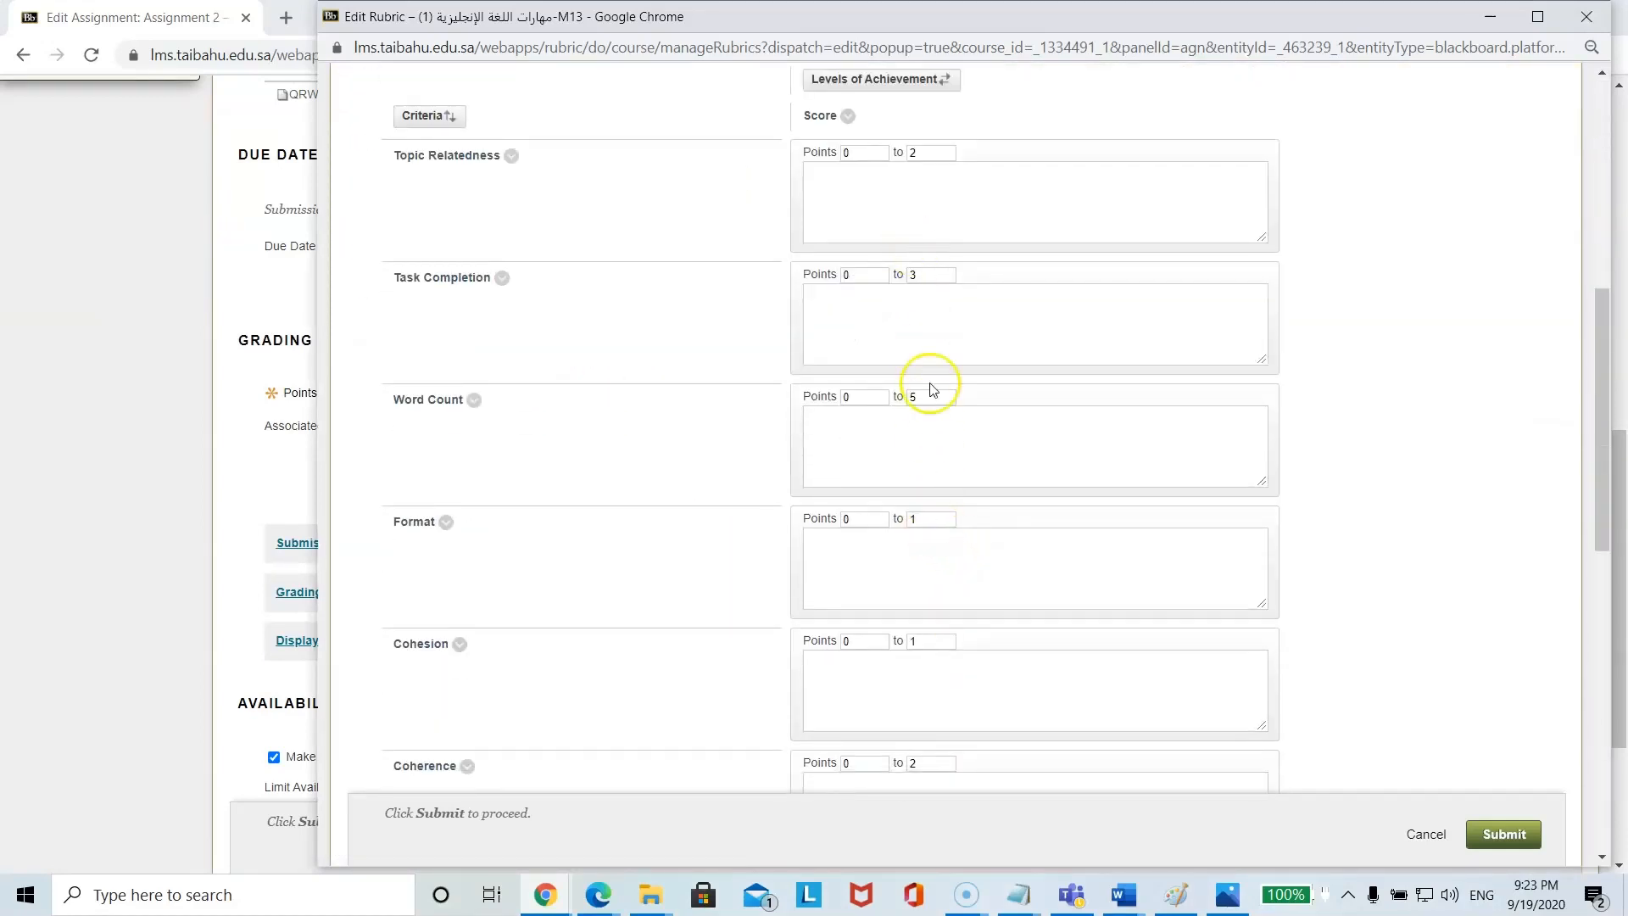
scroll(919, 410, down, 1)
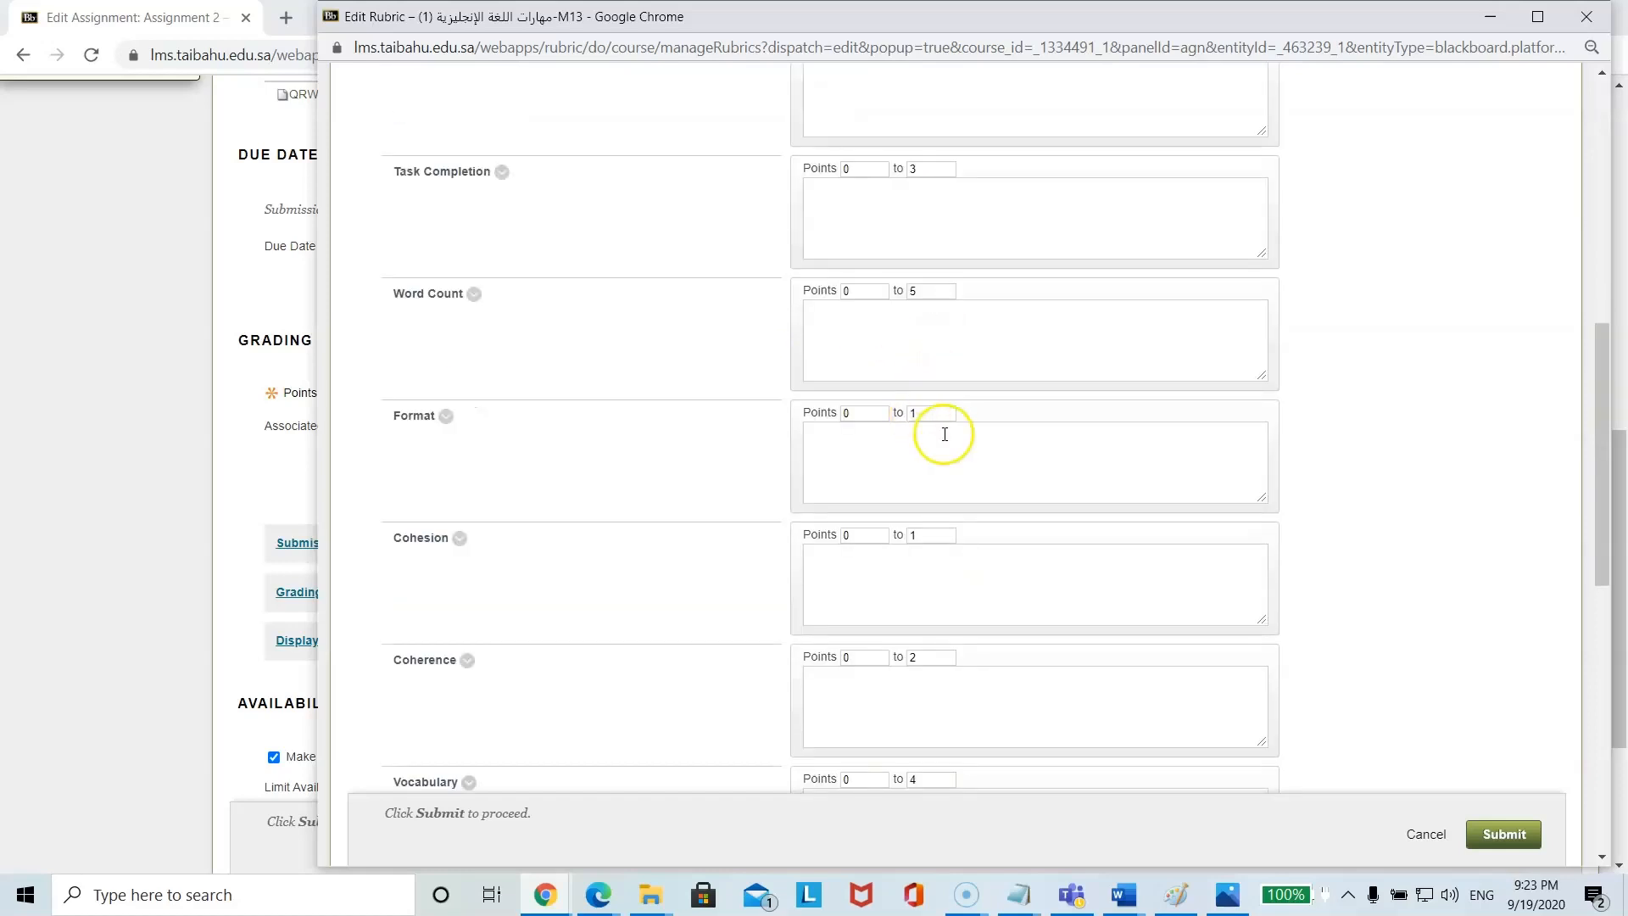
scroll(941, 432, down, 7)
scroll(964, 481, down, 1)
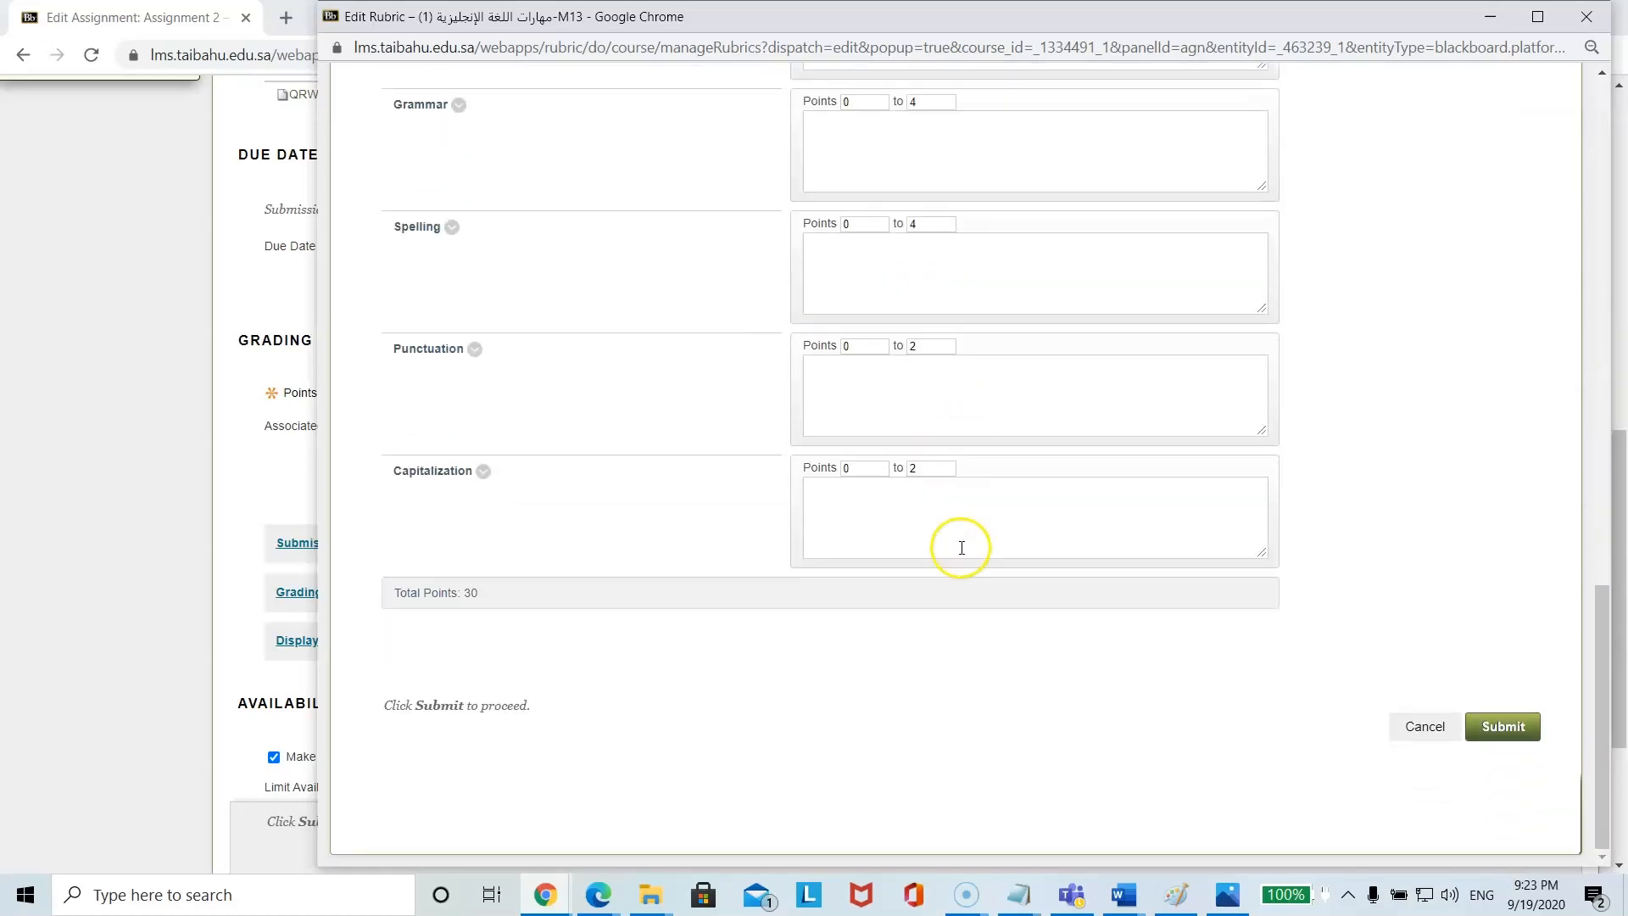
click(1514, 738)
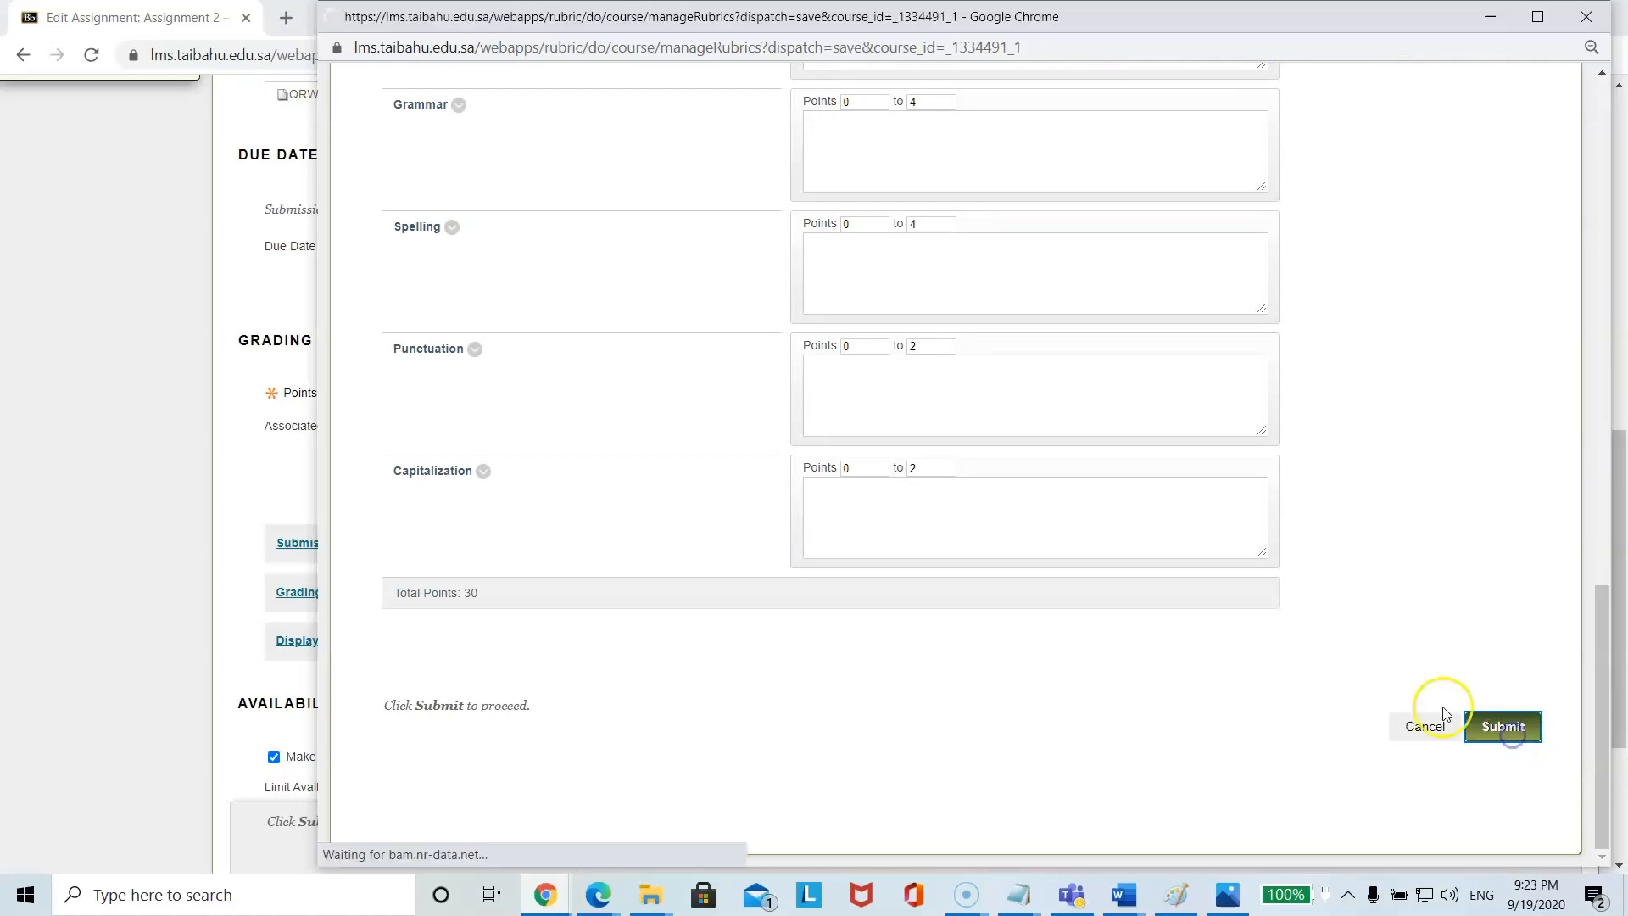
scroll(1122, 582, down, 1)
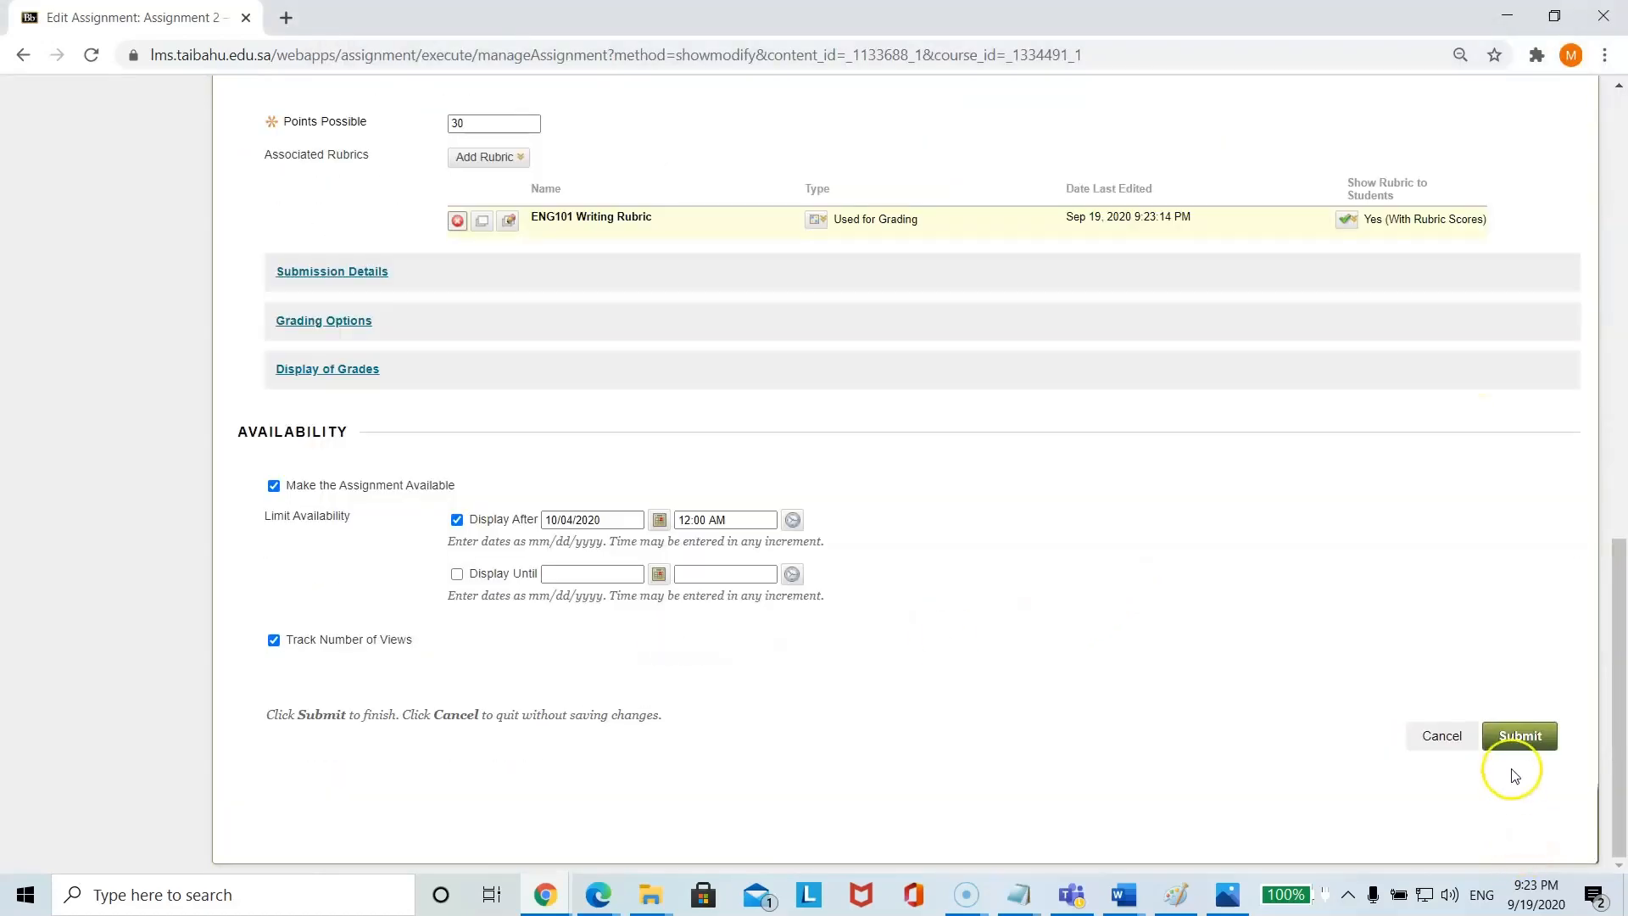
click(1520, 738)
Step: Look over the availability and attached files of the four ENG101 Writing Portfolio assignments and return to the course home page
scroll(593, 508, down, 2)
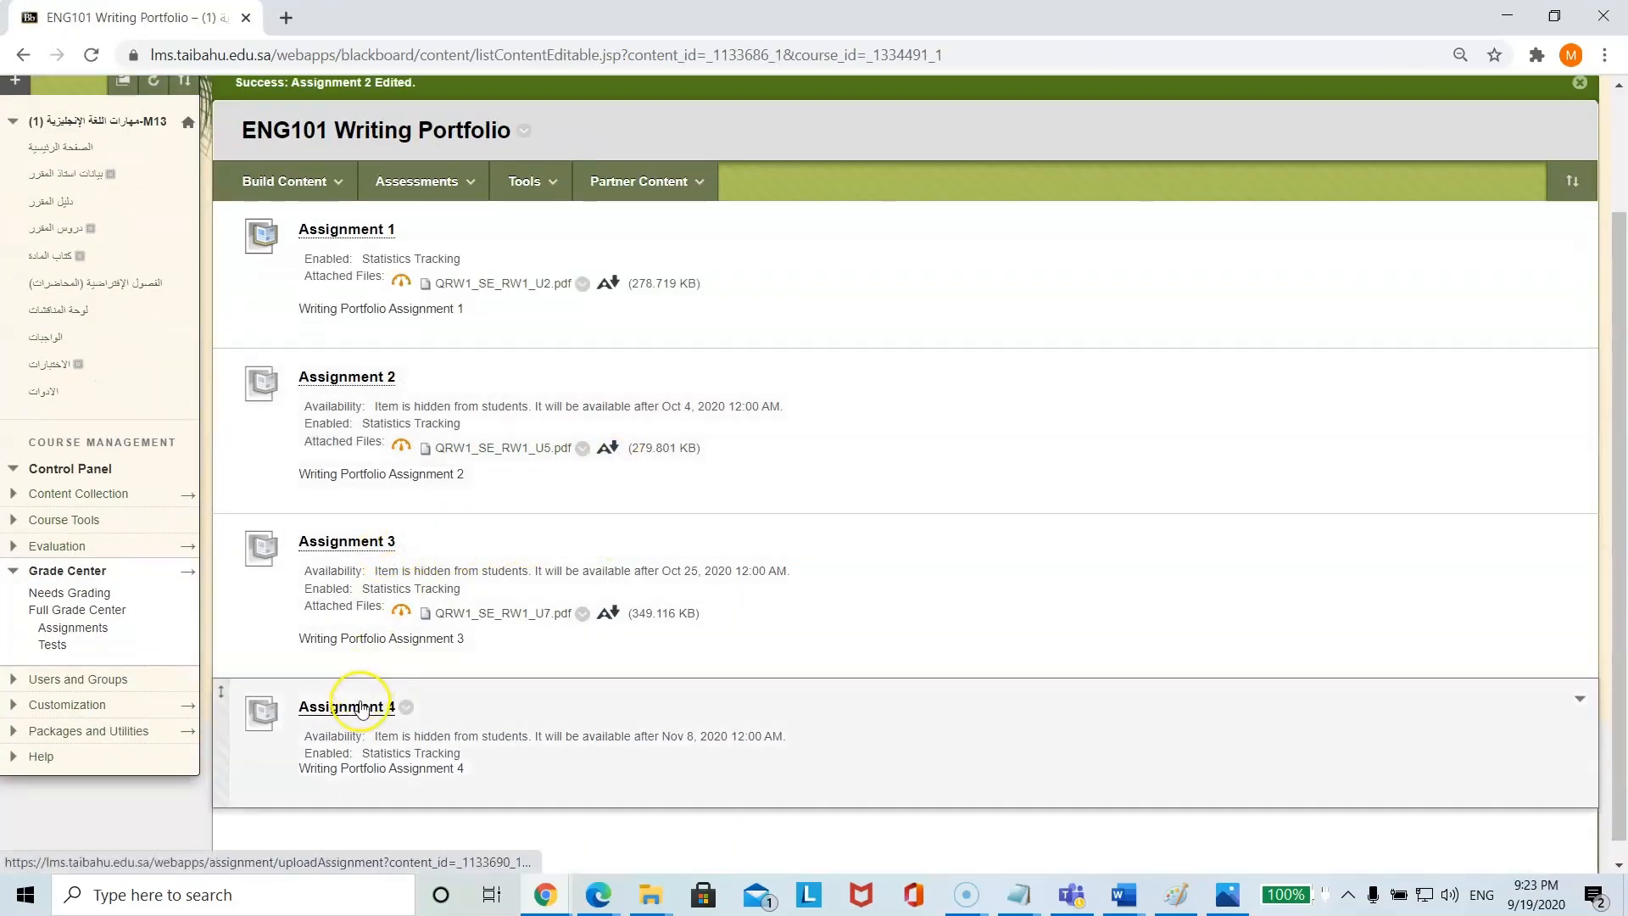
scroll(684, 647, up, 3)
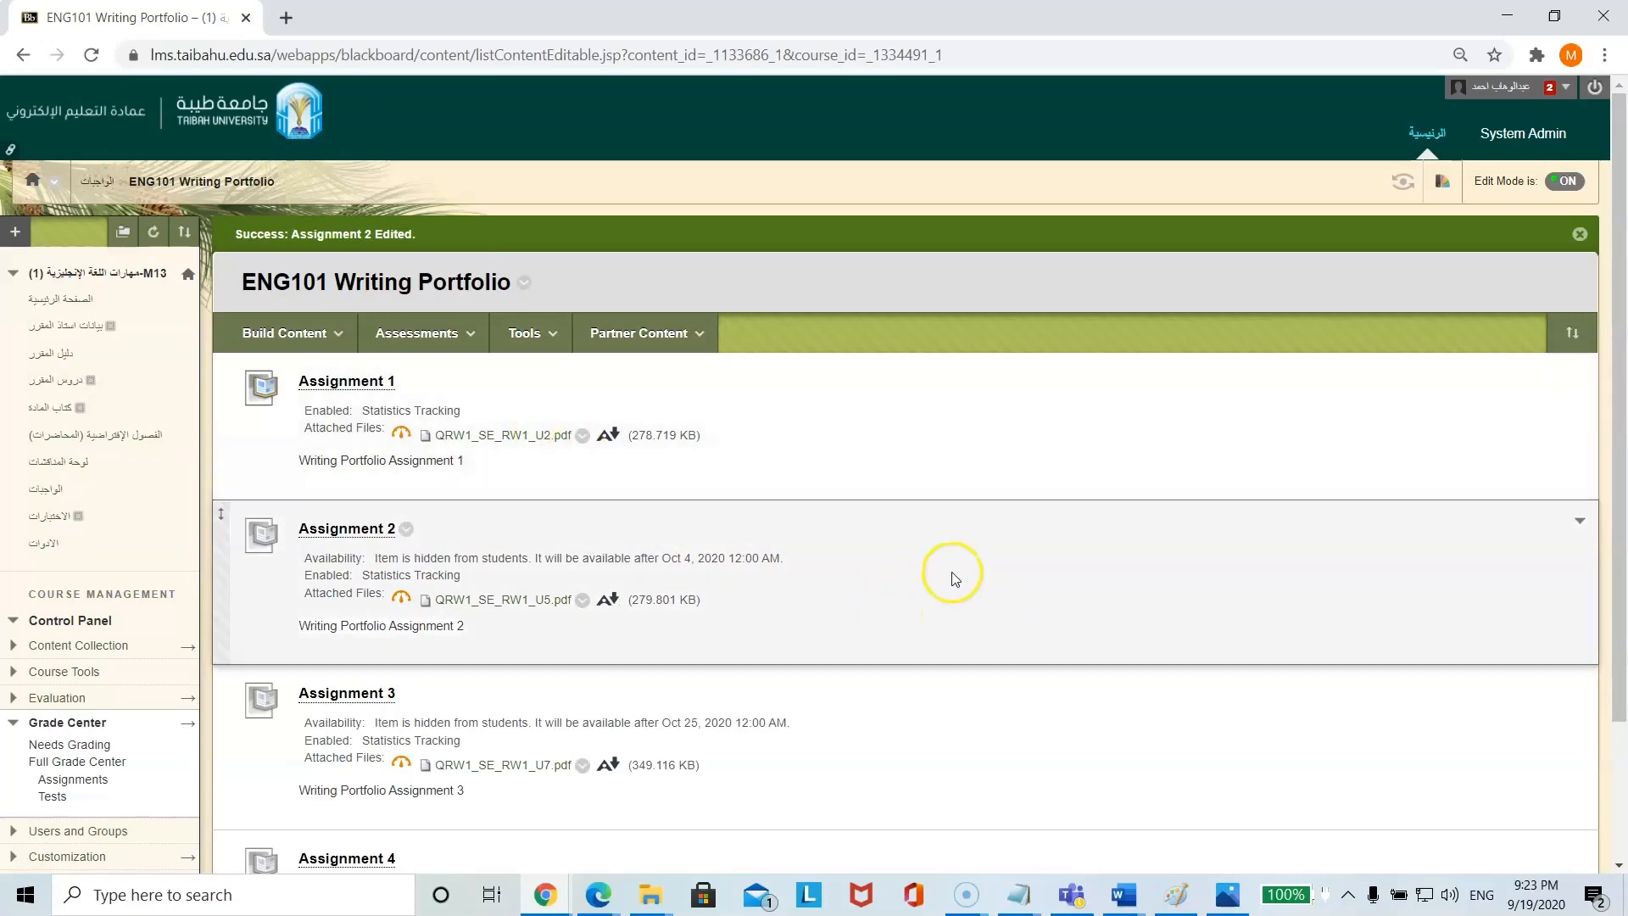
scroll(938, 574, down, 2)
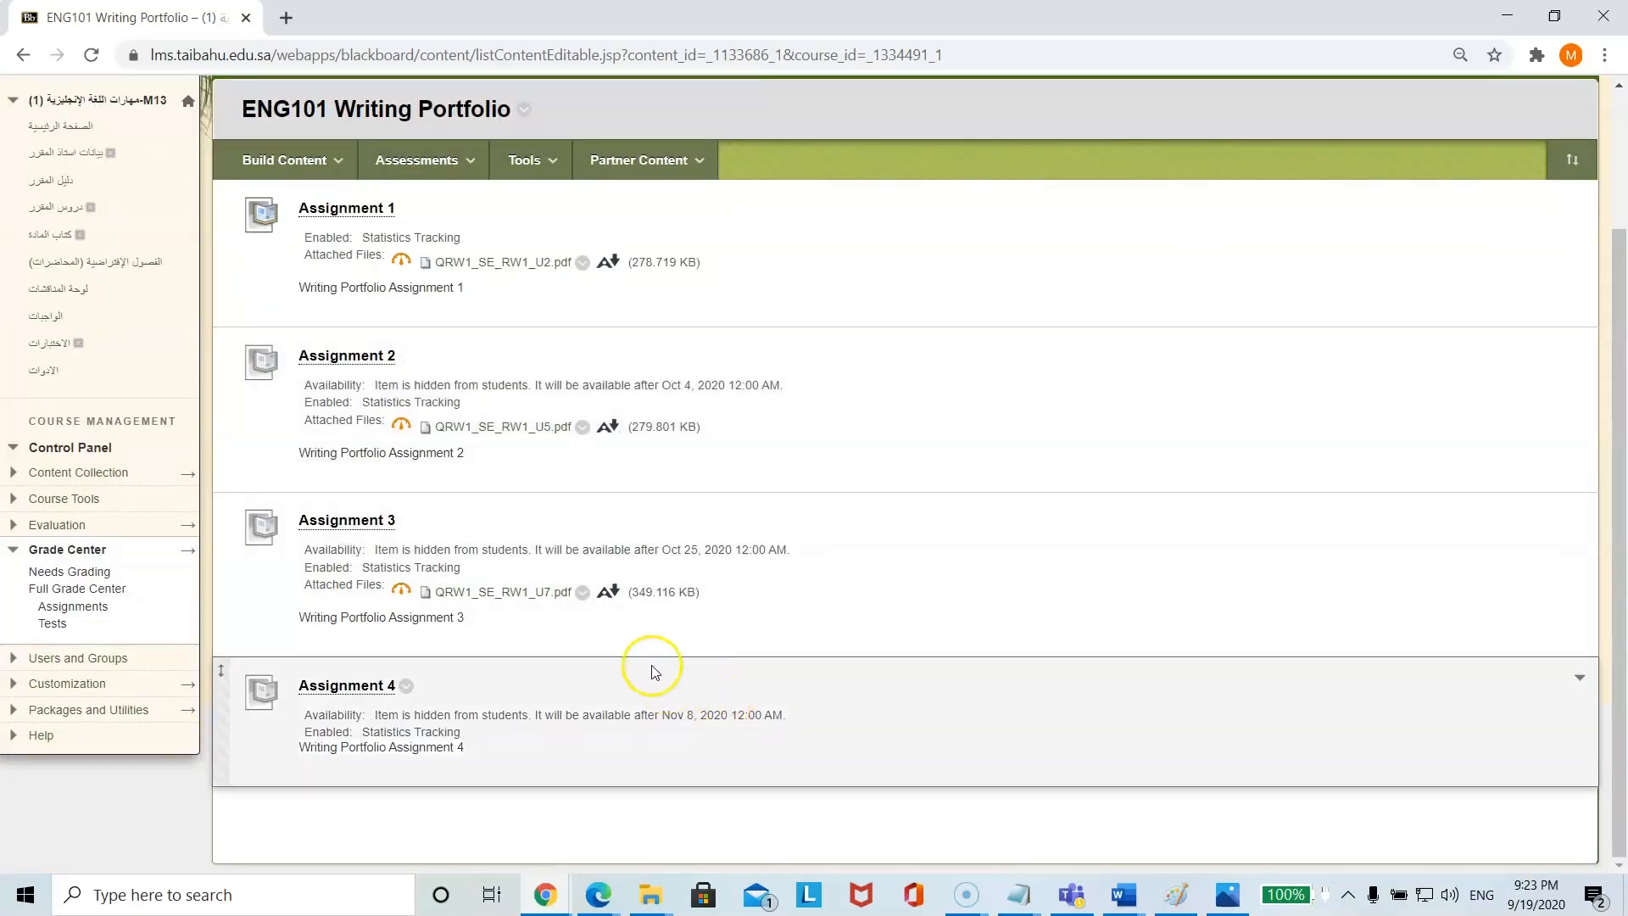
scroll(652, 670, up, 2)
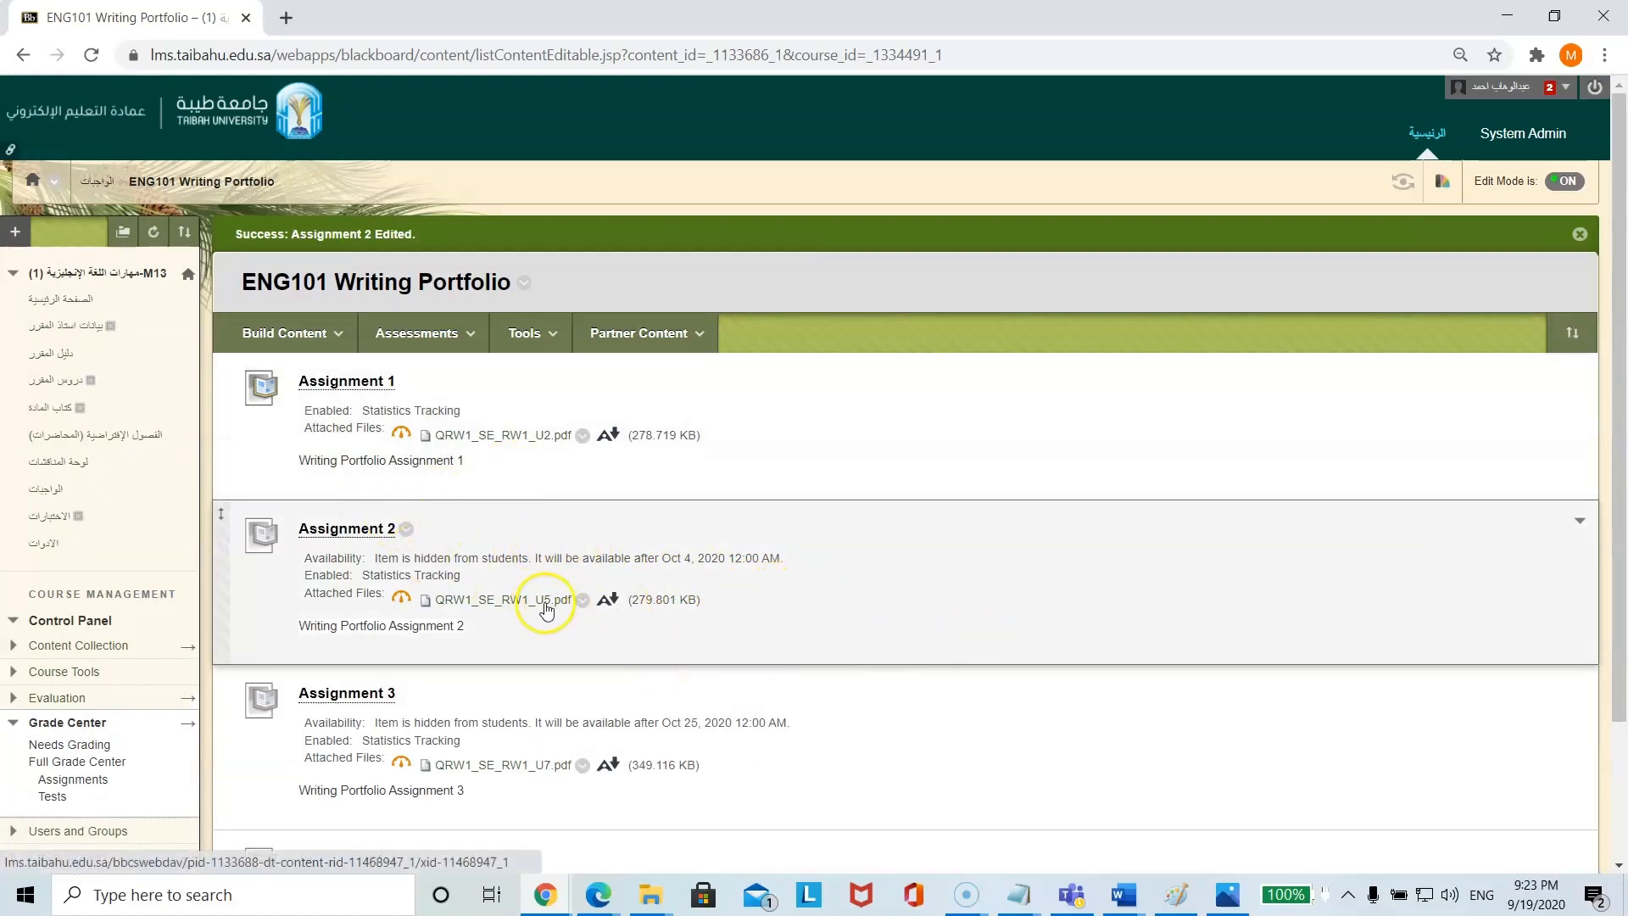
click(71, 304)
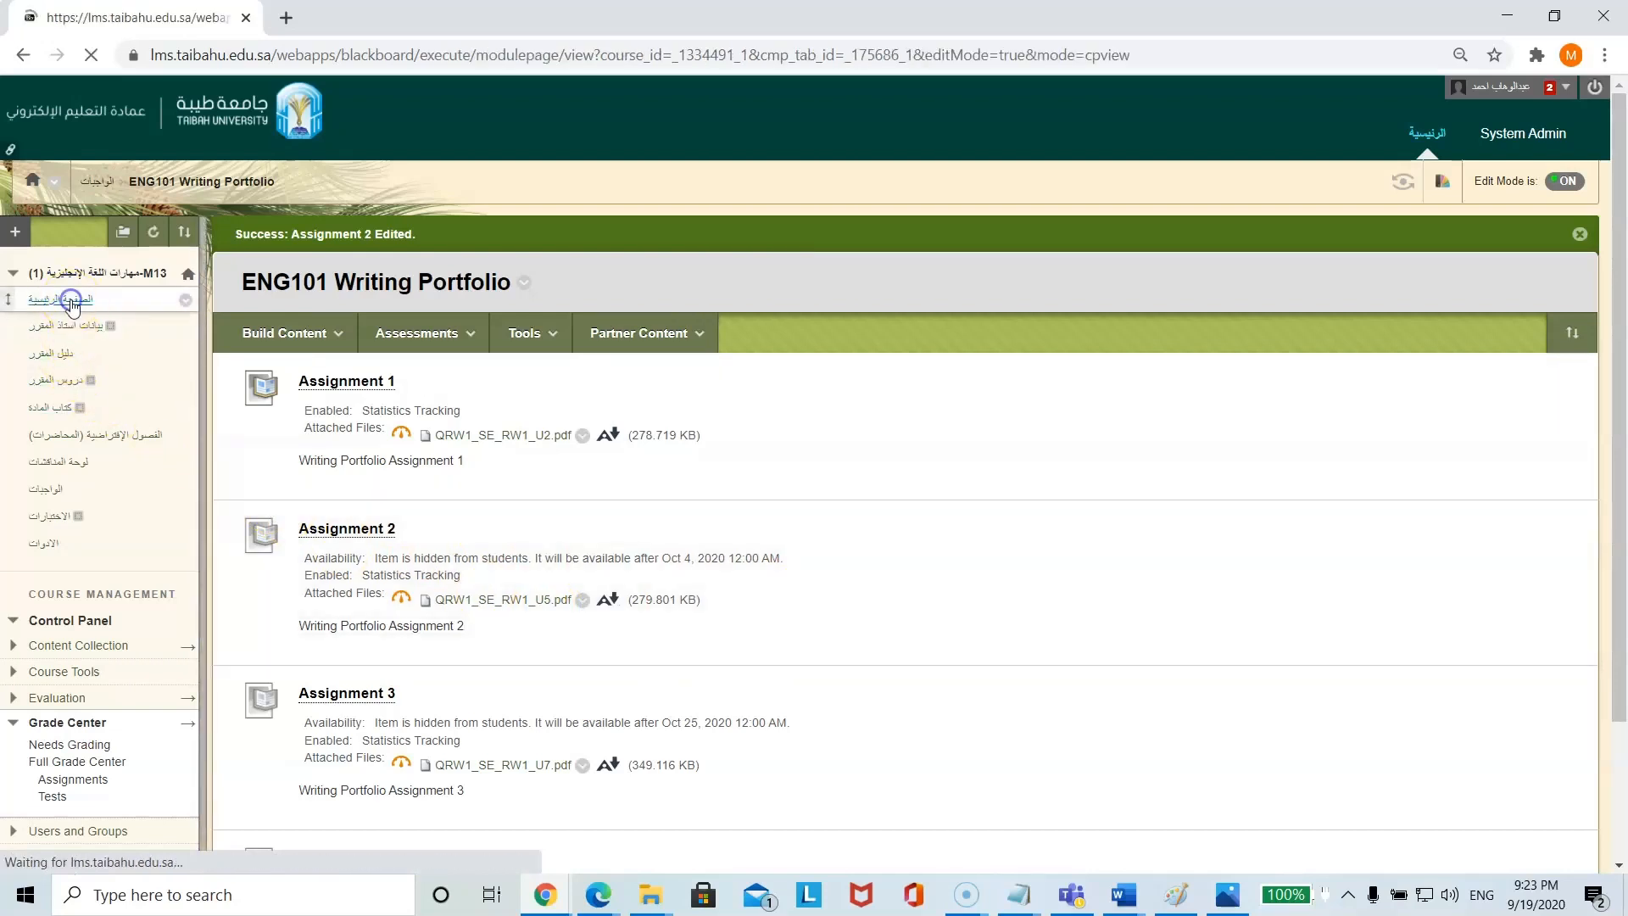